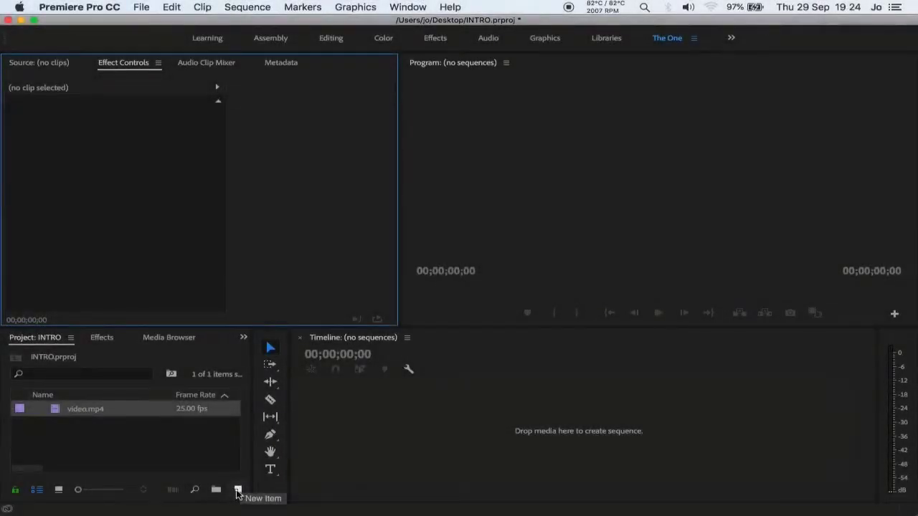
- Create a dark blue color matte in the project, keeping the name Color Matte
click(238, 492)
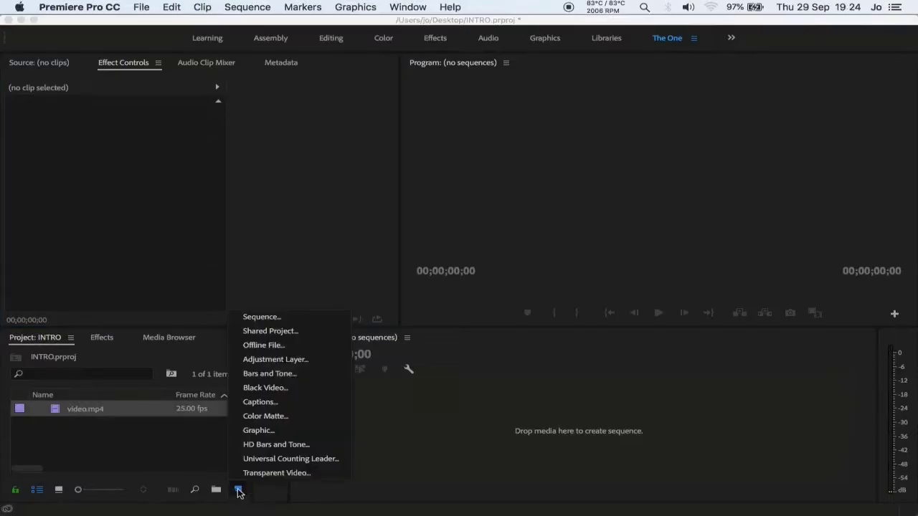
click(258, 417)
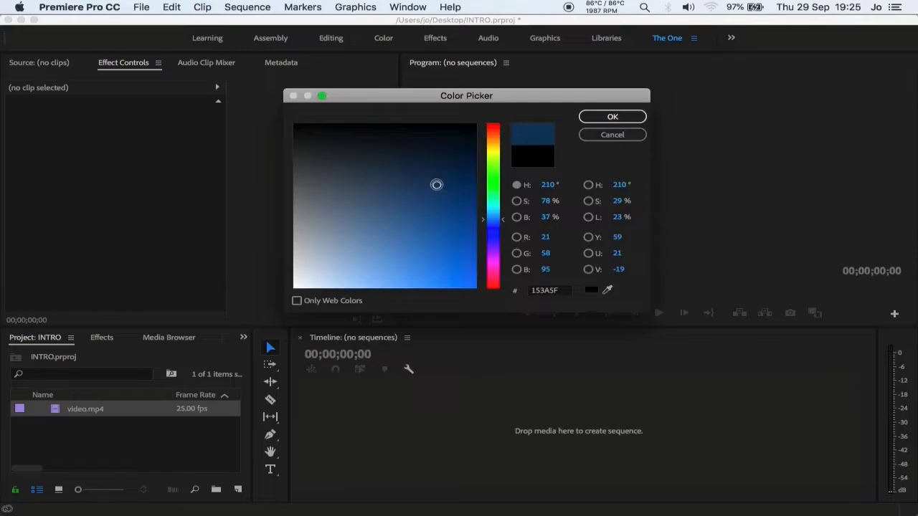
click(435, 195)
click(441, 209)
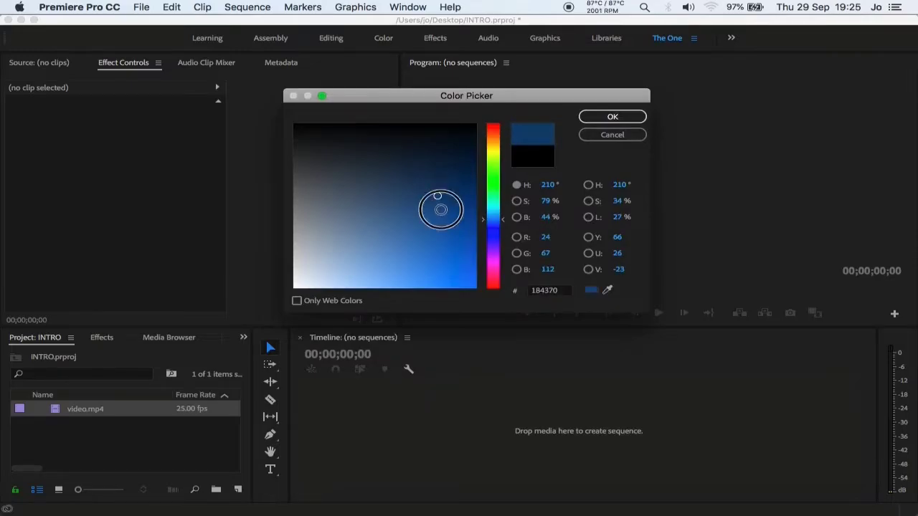
click(594, 117)
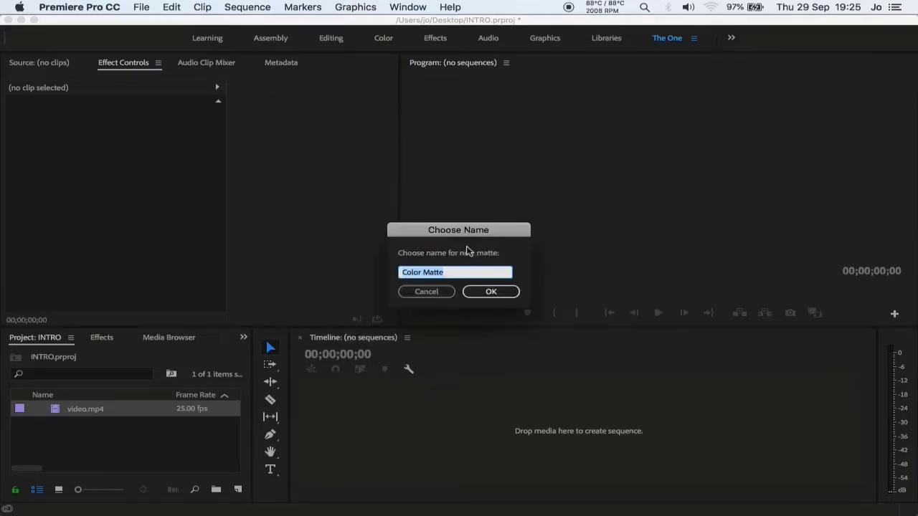
click(491, 291)
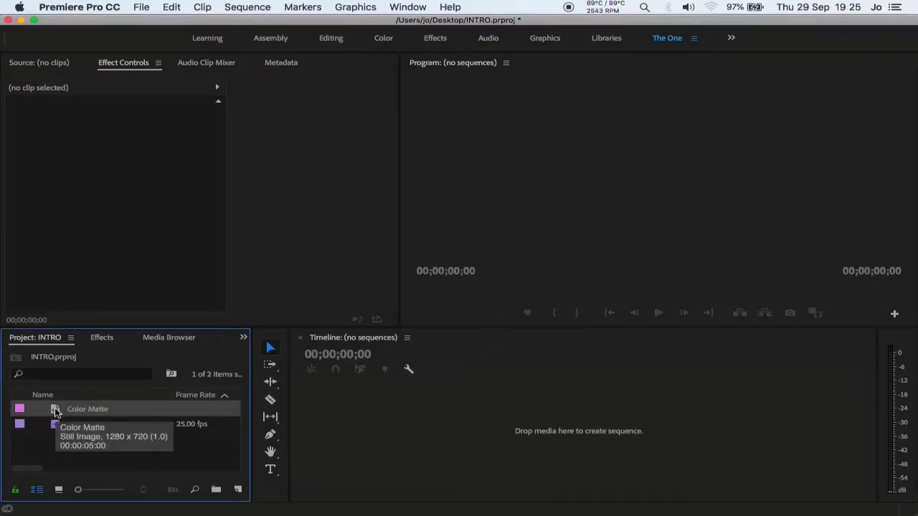
- Create a sequence from the Color Matte and place video.mp4 on track V2, starting at about 00:00:01:11
drag(56, 413, 327, 420)
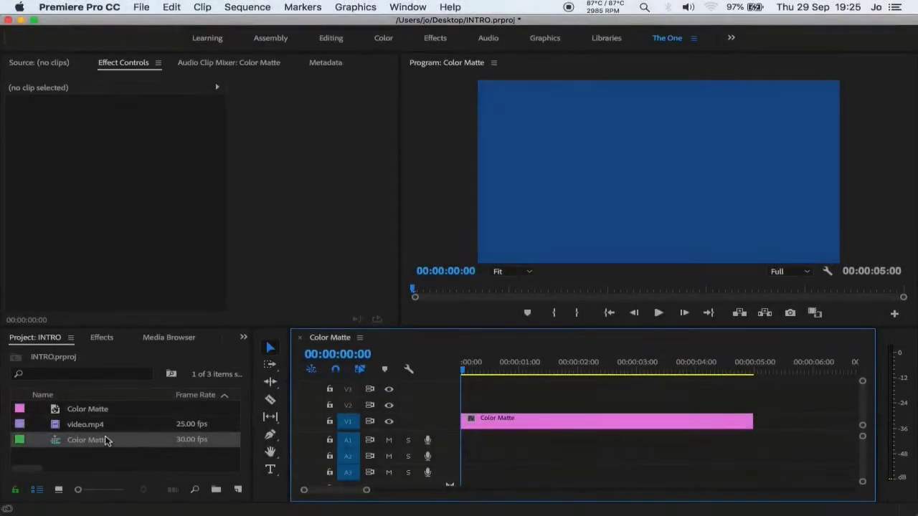
click(84, 427)
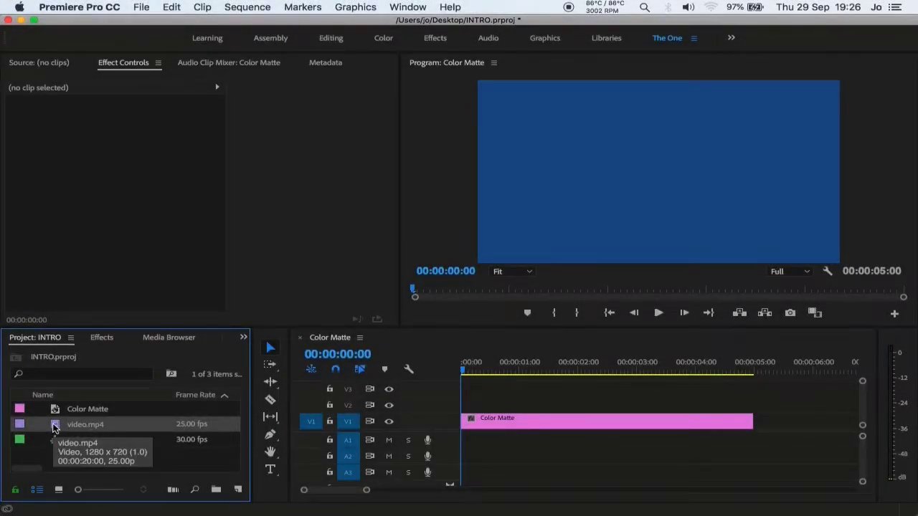
drag(55, 427, 543, 404)
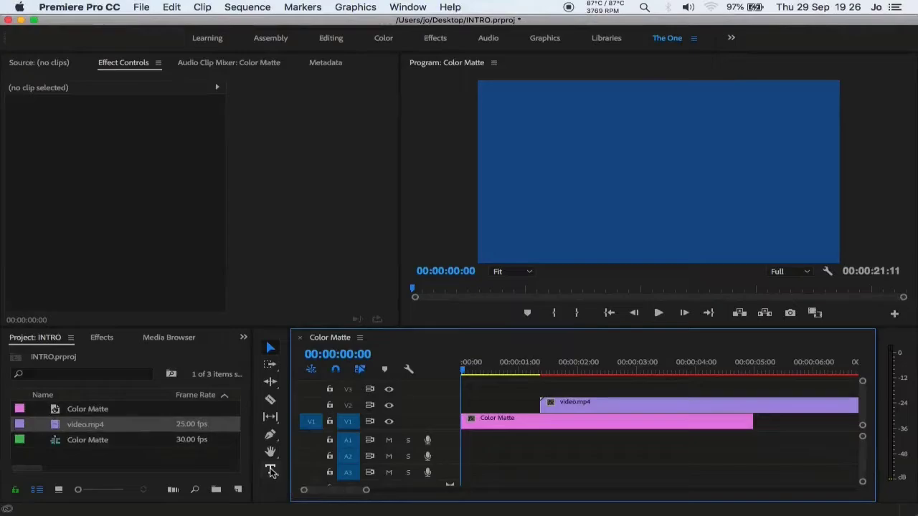
- Draw a text box over most of the frame and enter THE CITY as the title
click(271, 470)
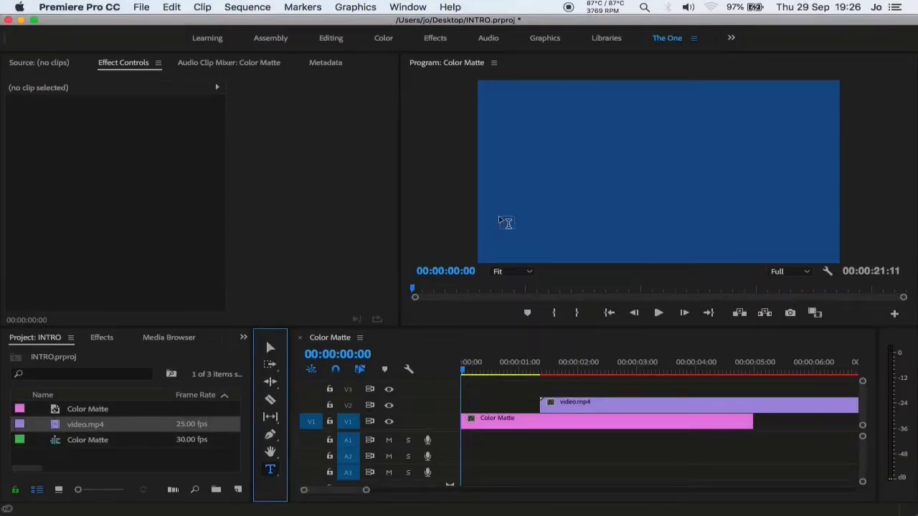
drag(508, 97, 817, 249)
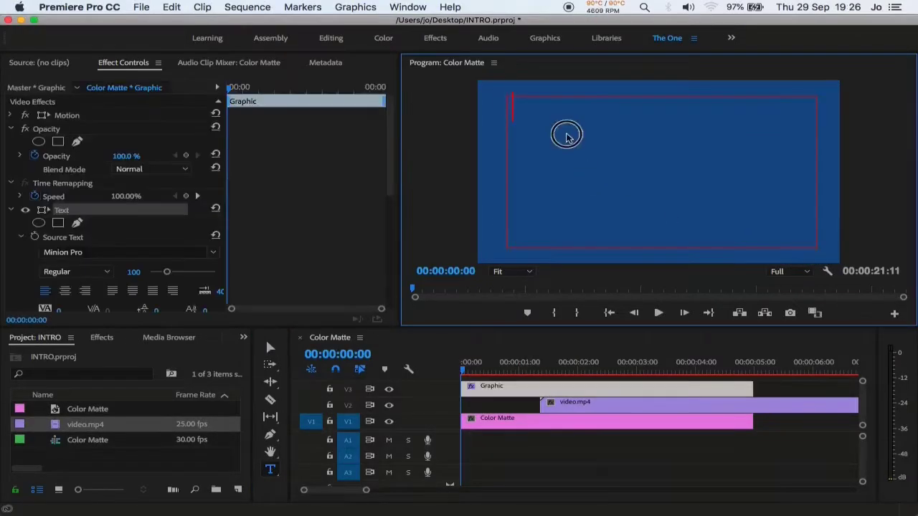
text(THE CITY)
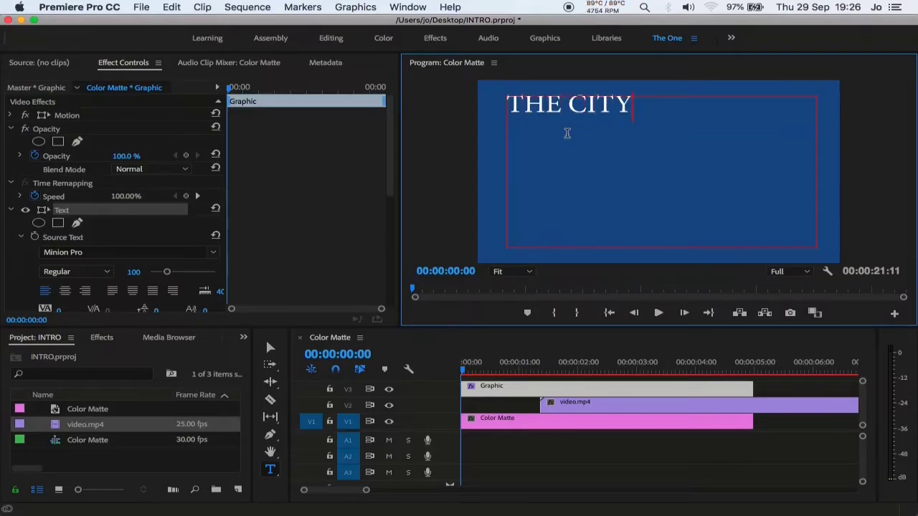
- Change the whole title's font to Showcard Gothic and its size to 270
key(super+a)
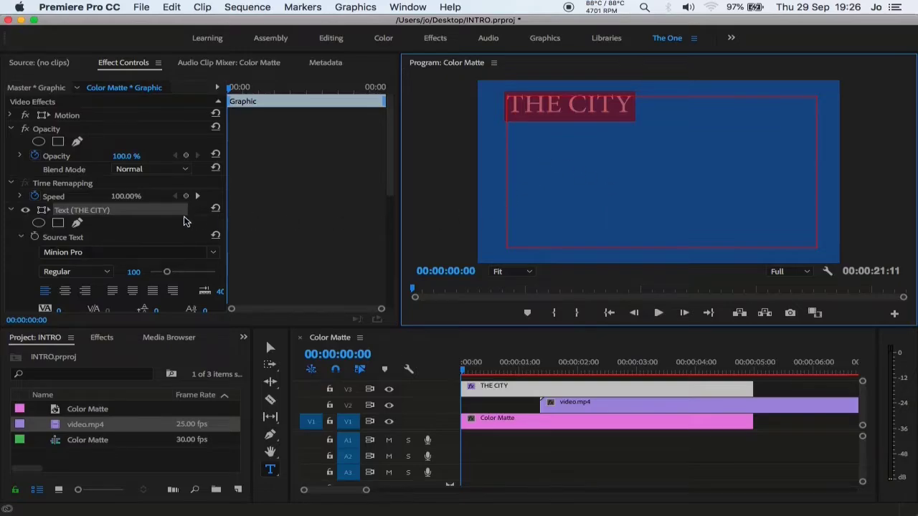
click(214, 255)
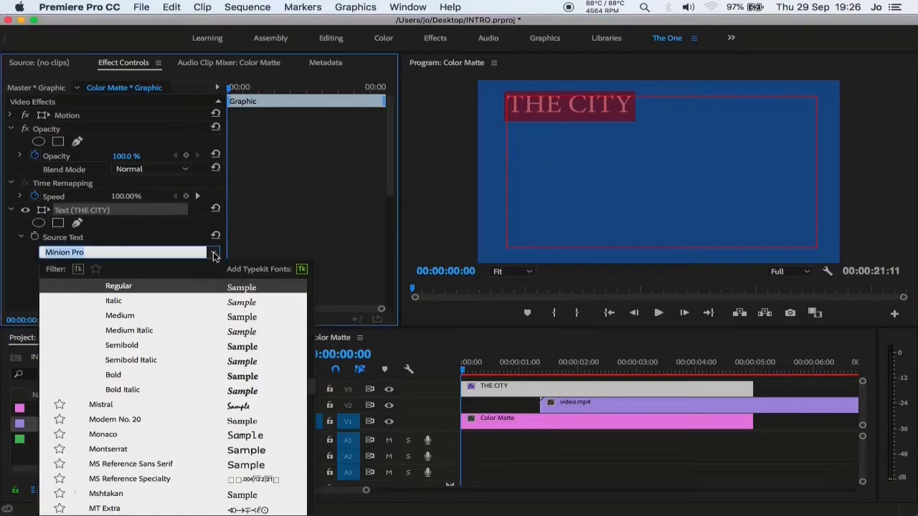
text(show)
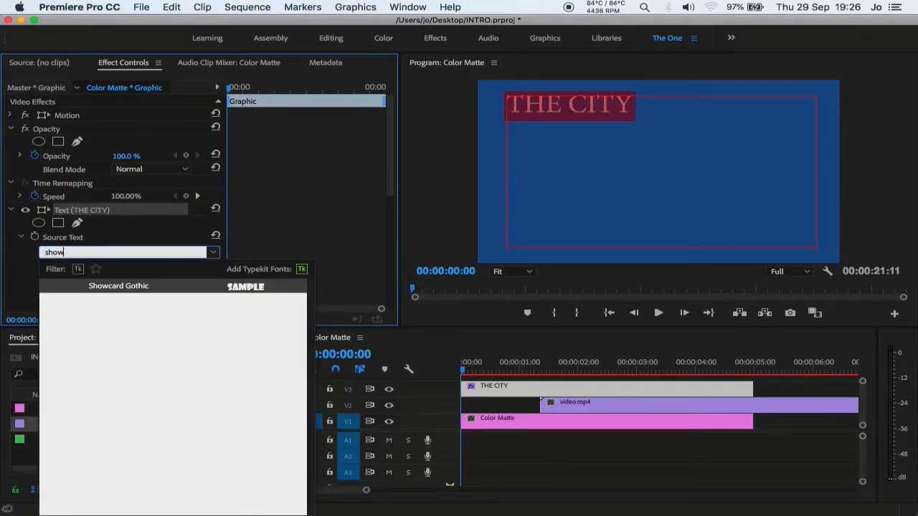
click(167, 285)
scroll(199, 236, down, 1)
drag(199, 235, 193, 232)
- Tighten the spacing between the title's two lines by setting the leading to -93
click(159, 266)
key(shift+Down)
key(shift+Down)
key(shift+Down)
key(shift+Down)
key(shift+Down)
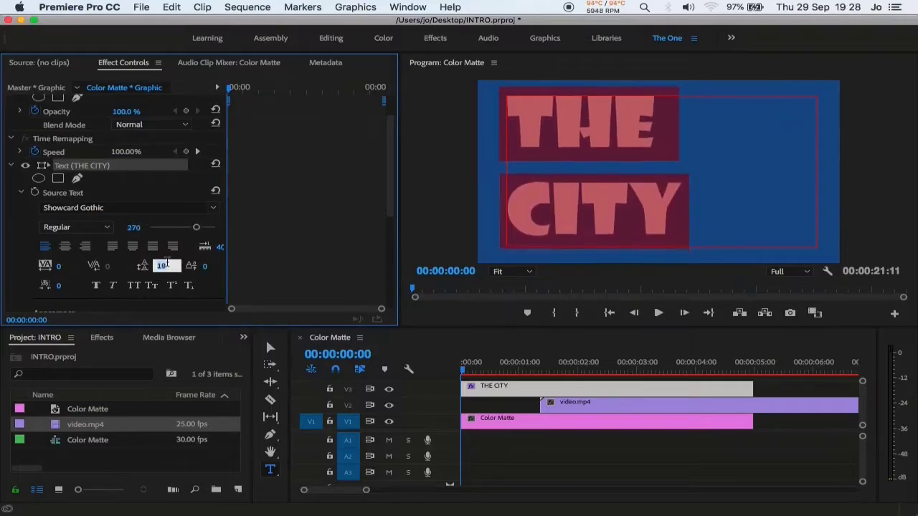
key(shift+Down)
key(shift+Down)
key(shift+Down)
key(shift+Down)
key(shift+Down)
key(shift+Down)
key(shift+Down)
key(shift+Down)
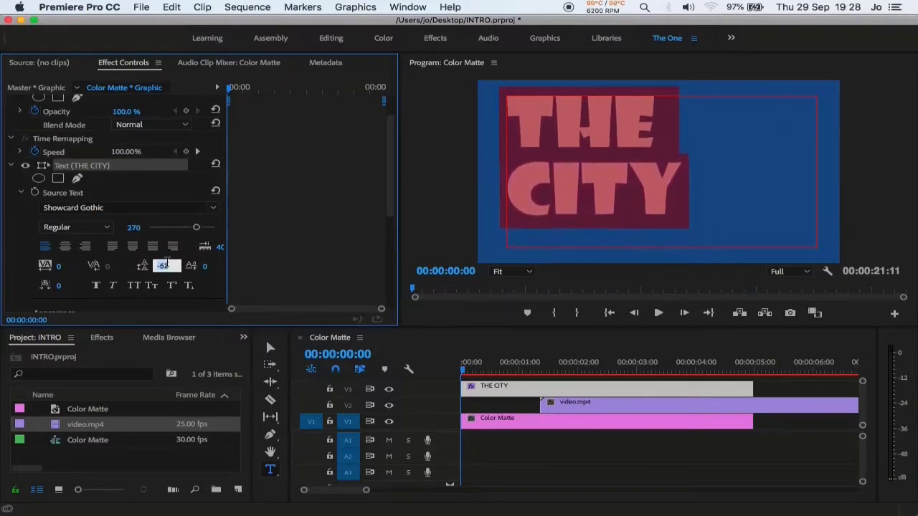
key(shift+Down)
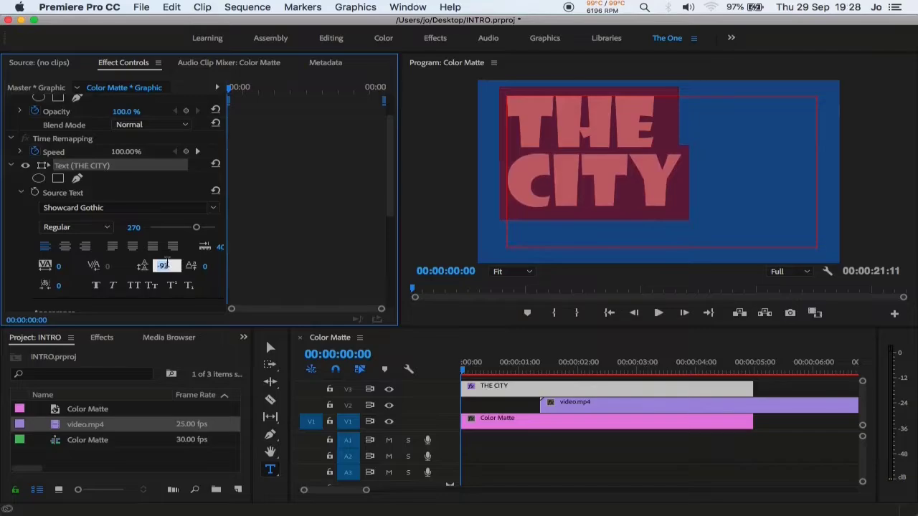
key(Down)
- Center-align the title, and set its font size to 371 and its leading to -127
drag(196, 229, 209, 231)
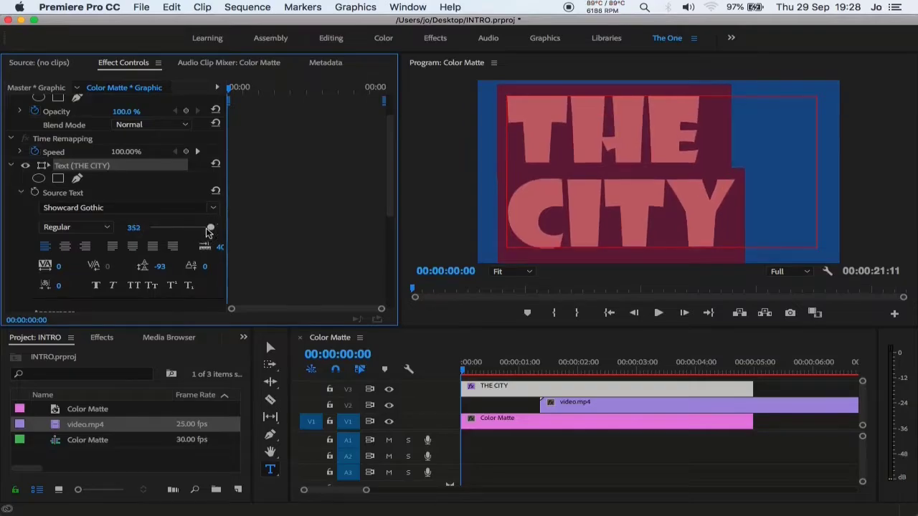
click(65, 247)
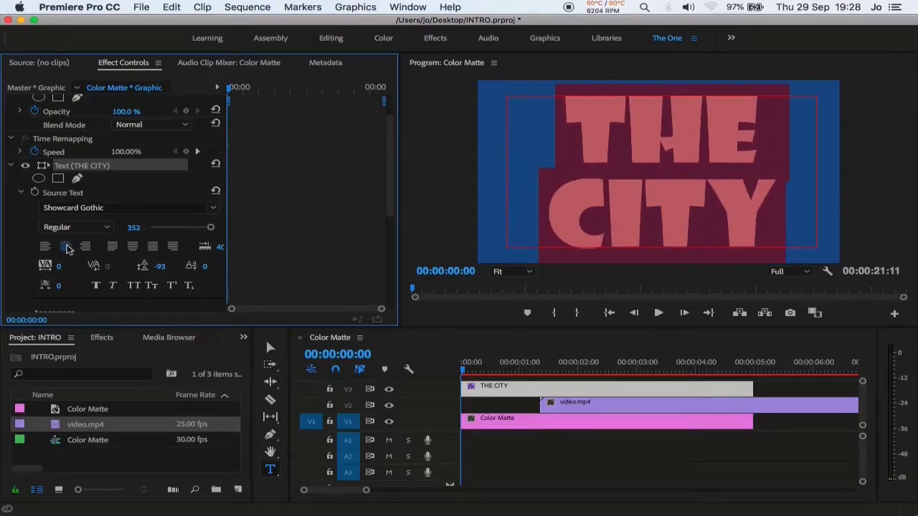
click(133, 226)
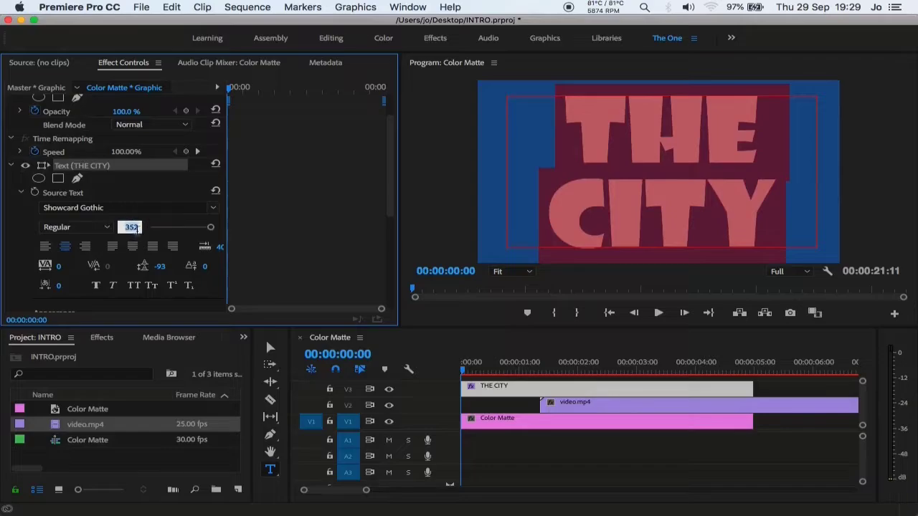
text(371)
key(Return)
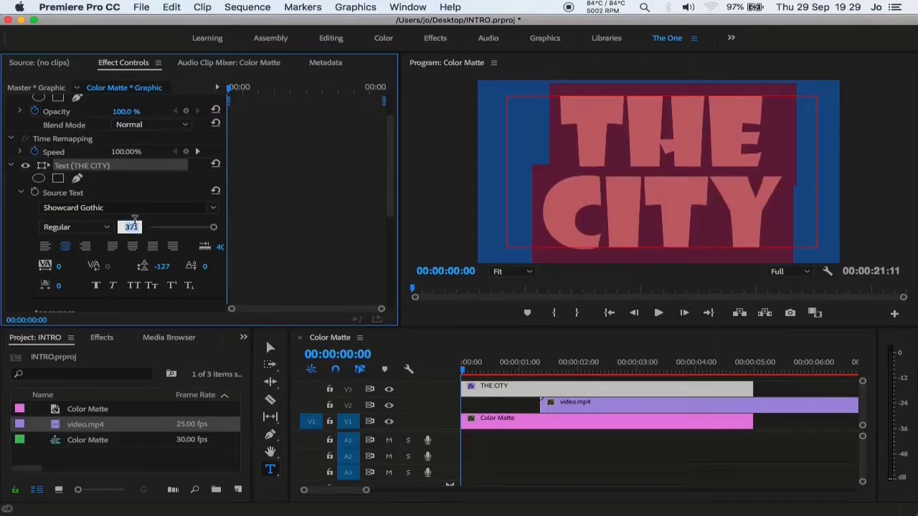
click(219, 282)
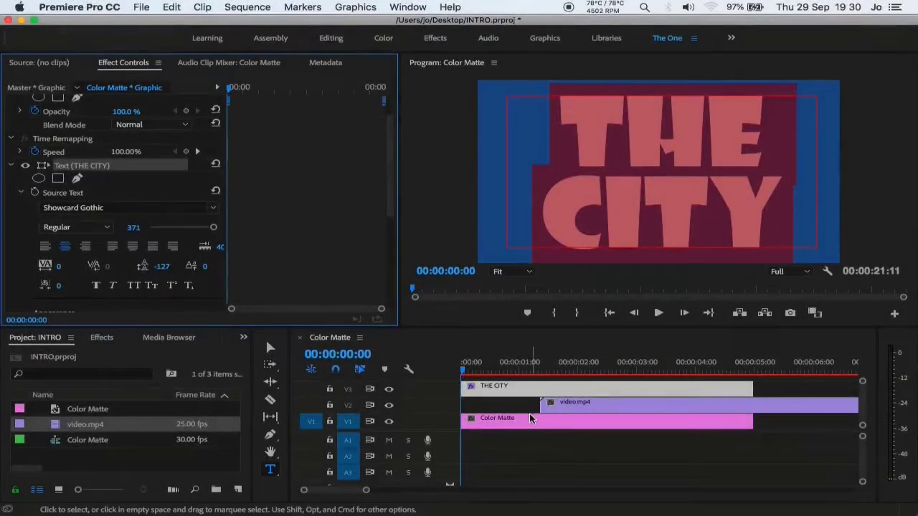
- Apply the Track Matte Key effect to the Color Matte clip on V1 with Video 3 as its matte
click(518, 419)
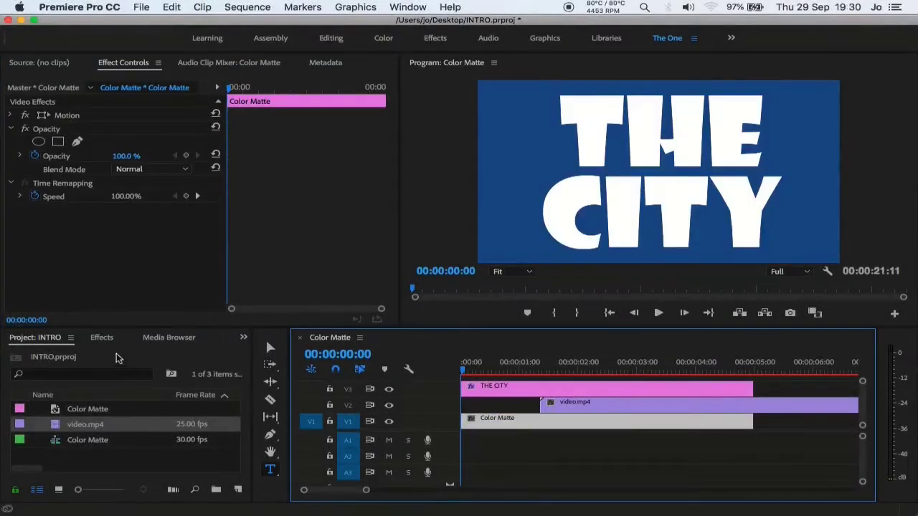
click(102, 338)
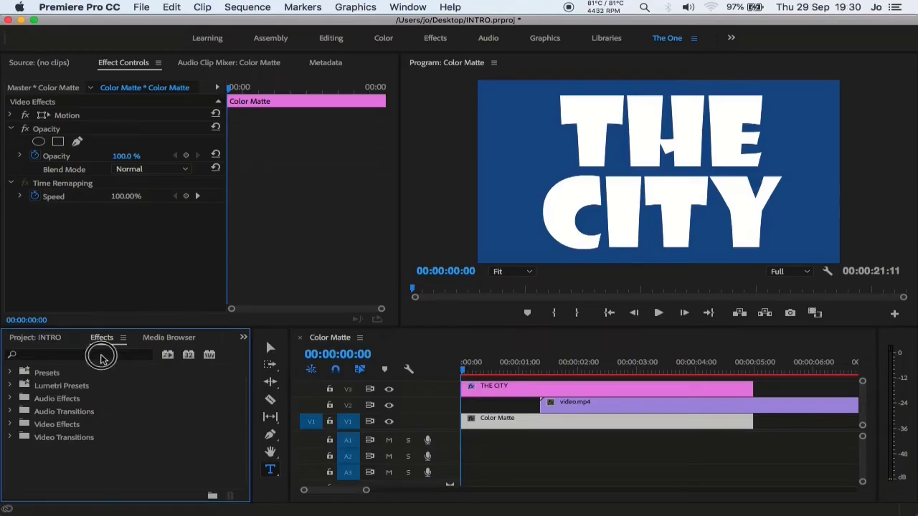
click(101, 354)
text(track)
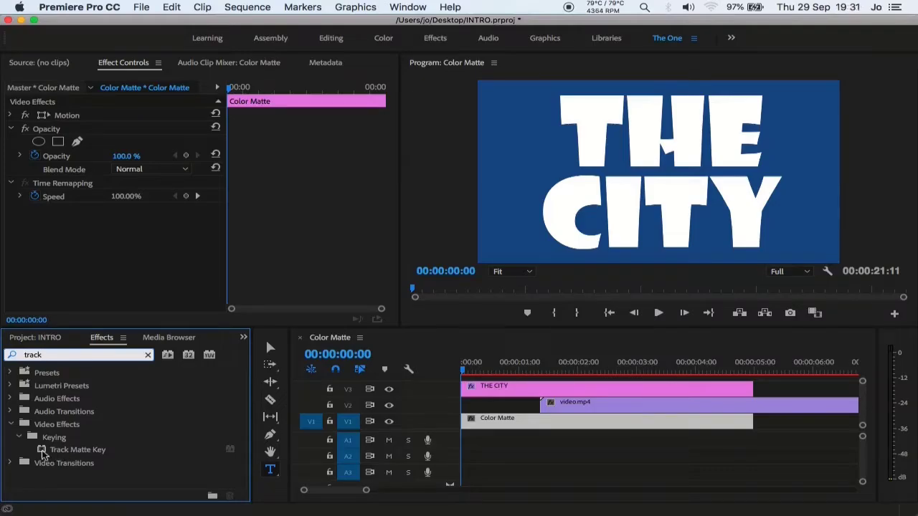
click(44, 452)
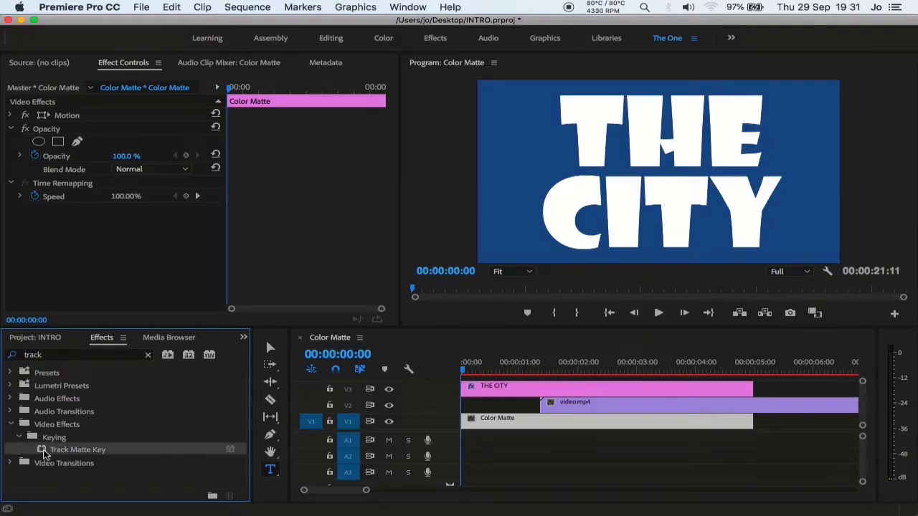
drag(45, 452, 45, 273)
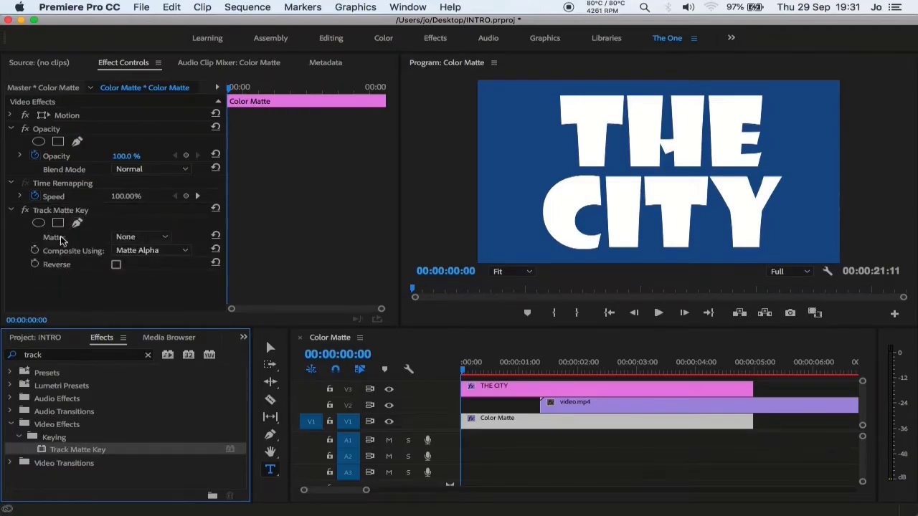
click(165, 237)
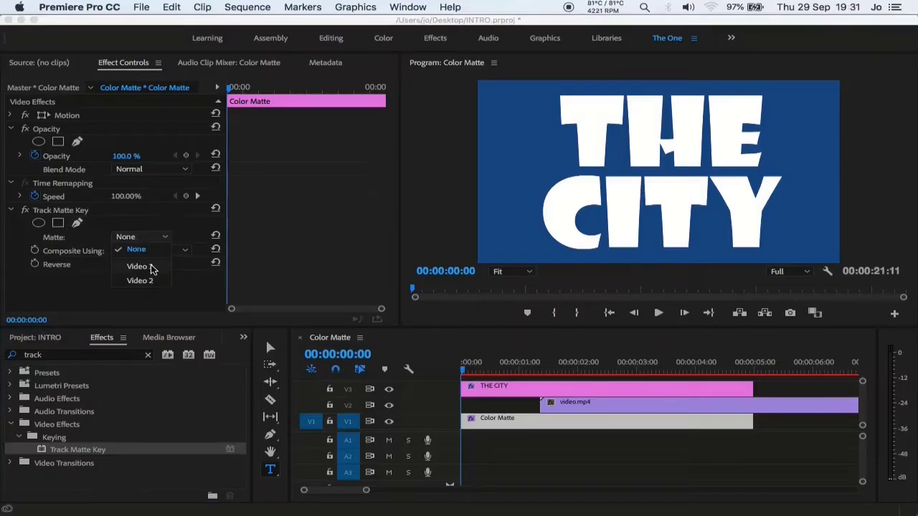
click(151, 267)
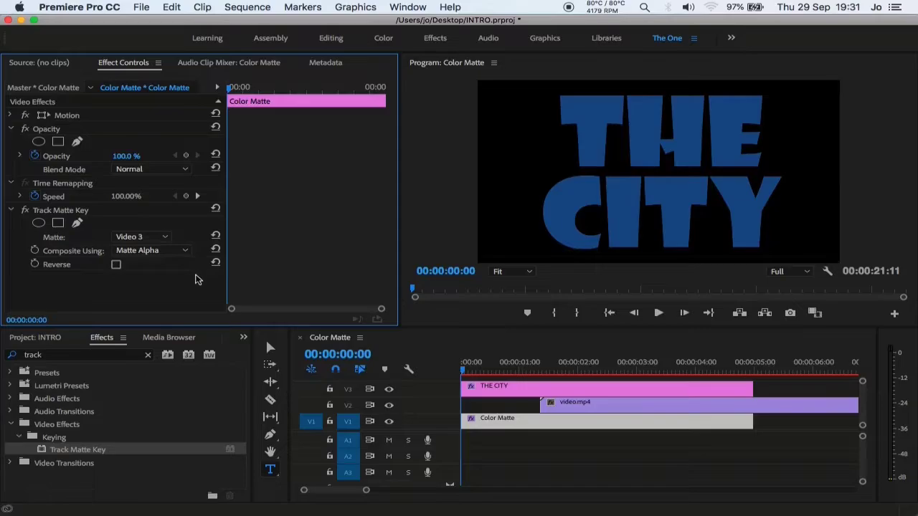
- Apply the Track Matte Key effect to the video.mp4 clip on V2 with Video 3 as its matte
click(531, 405)
click(559, 406)
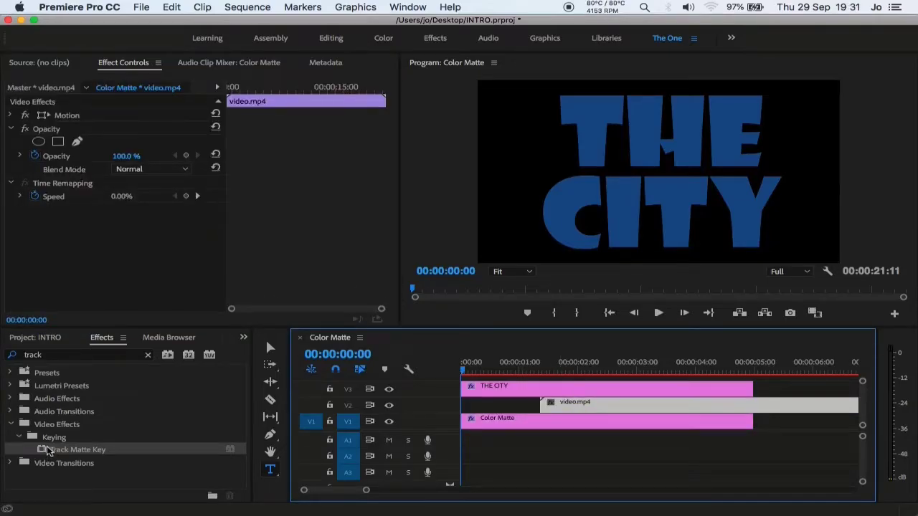
drag(43, 450, 56, 252)
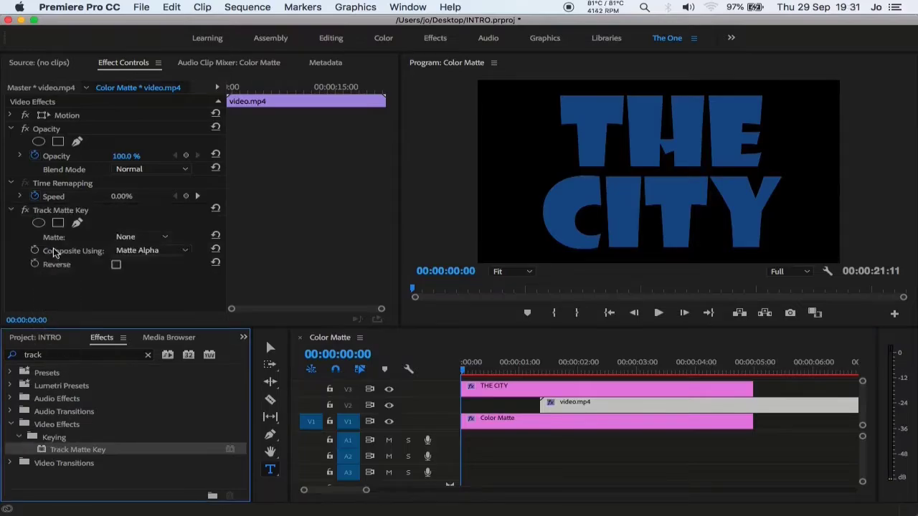
click(164, 241)
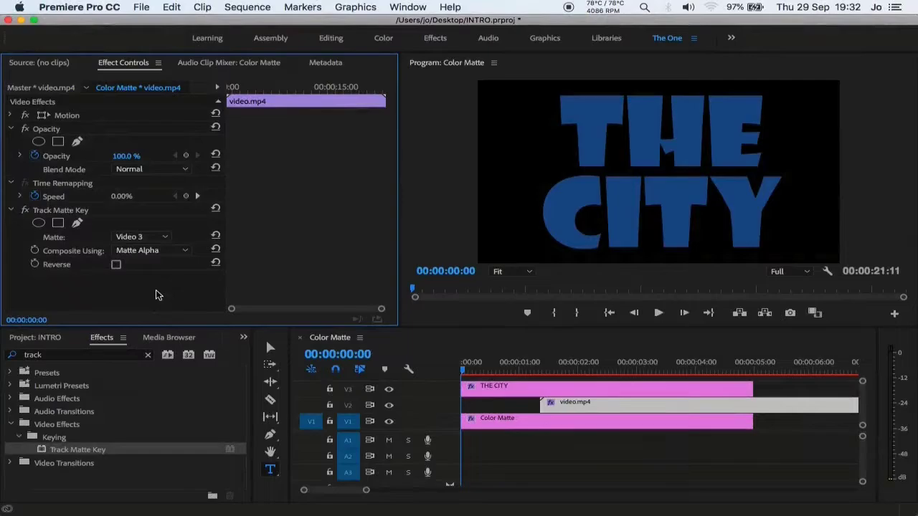
- Add a 100% opacity keyframe to video.mp4 at the clip's start, 00:00:01:11
drag(592, 371, 576, 373)
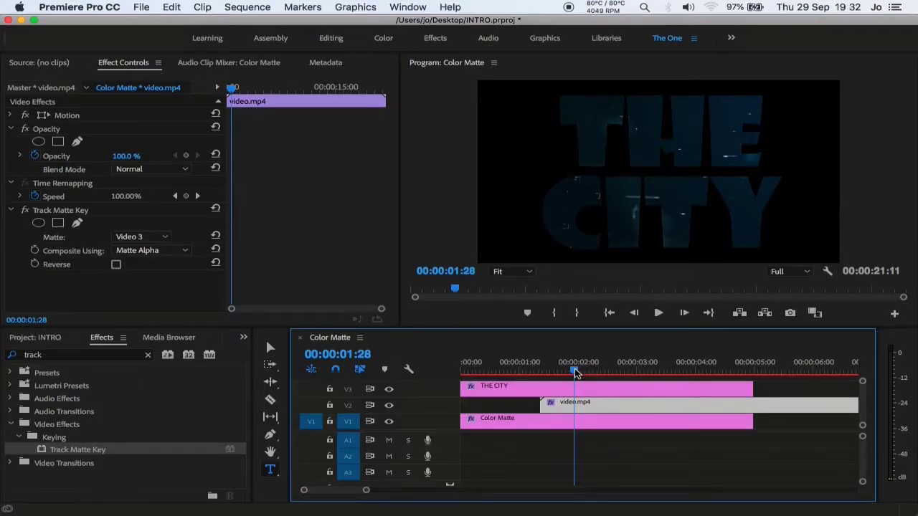
drag(575, 373, 540, 371)
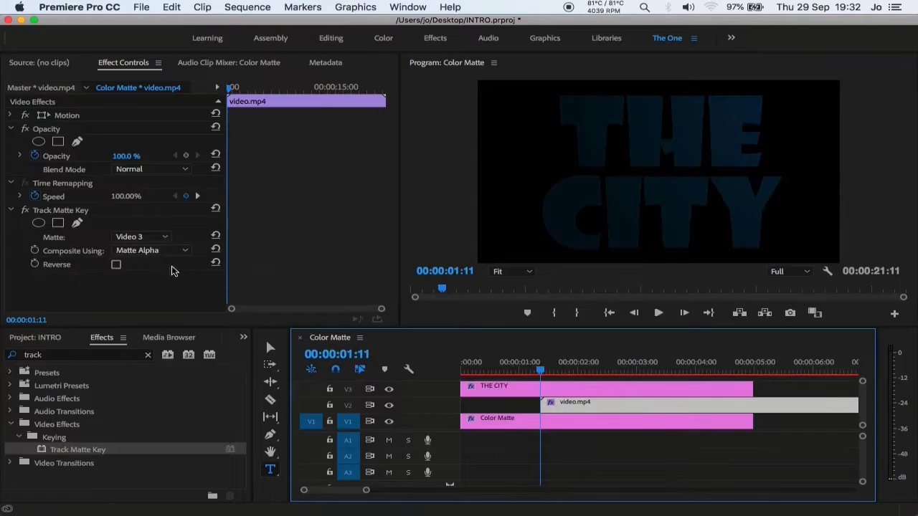
click(187, 156)
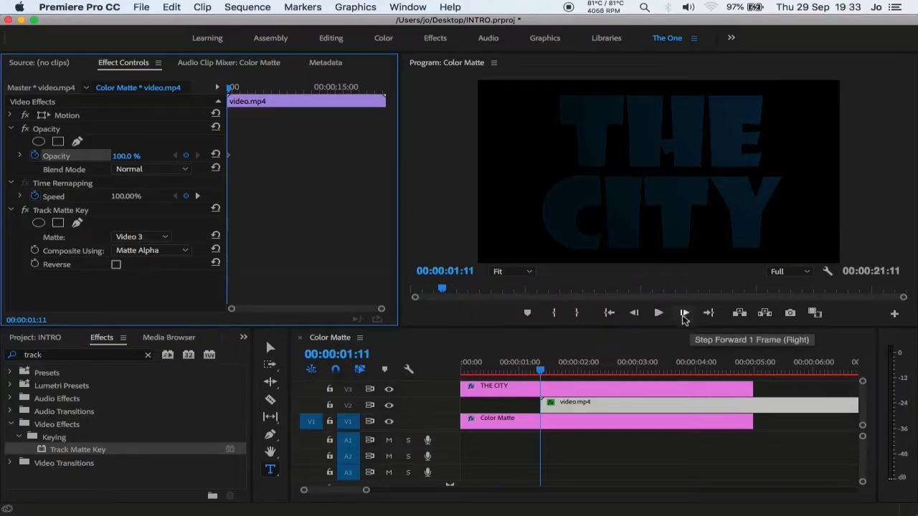
- Add a second 100% opacity keyframe to video.mp4 at 00:00:01:26
click(685, 313)
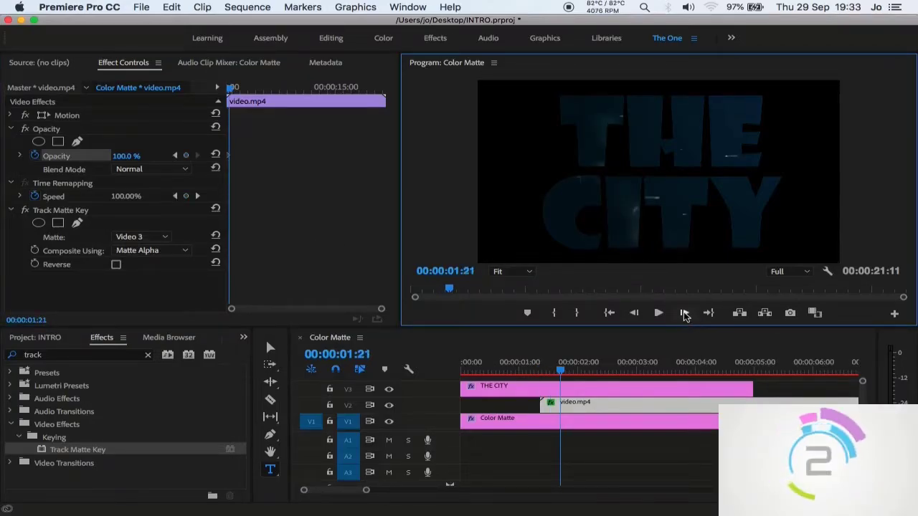
click(685, 313)
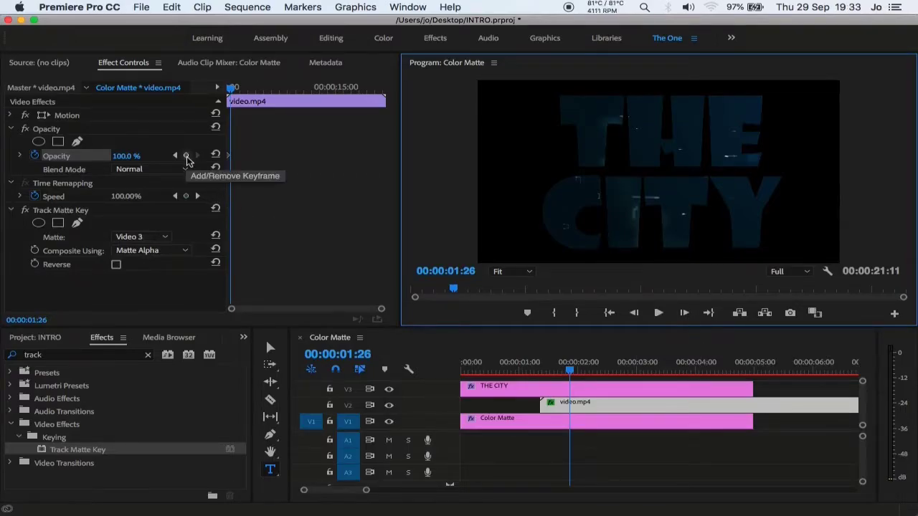
click(186, 157)
- Set video.mp4's opacity to 0% at the clip's first keyframe, 00:00:01:11
drag(570, 374, 540, 373)
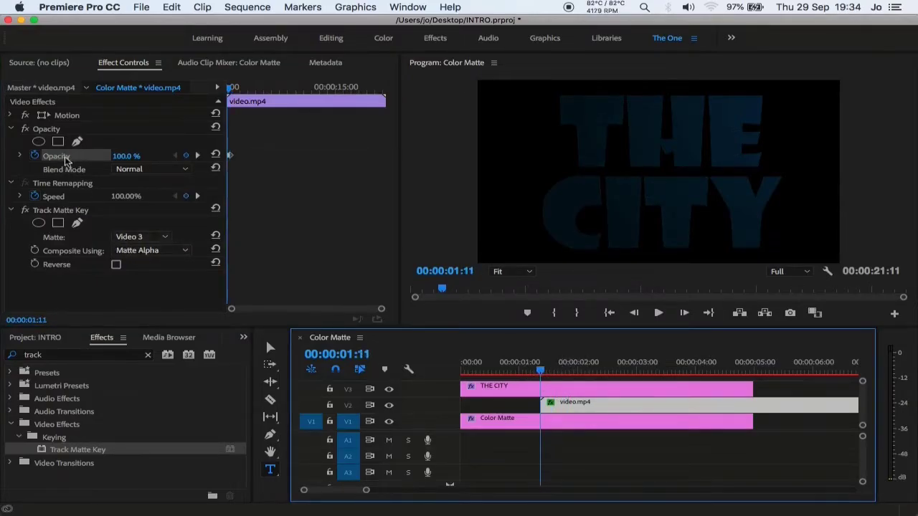
click(127, 155)
text(0)
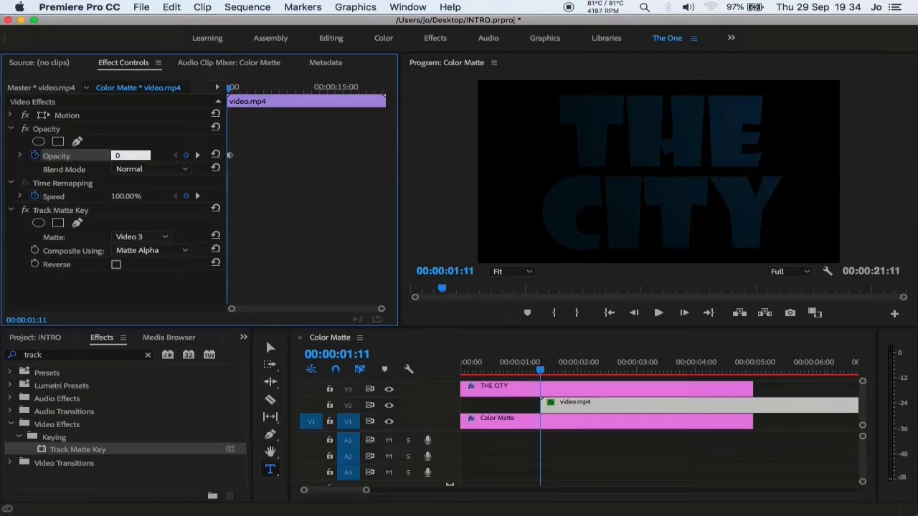
key(Return)
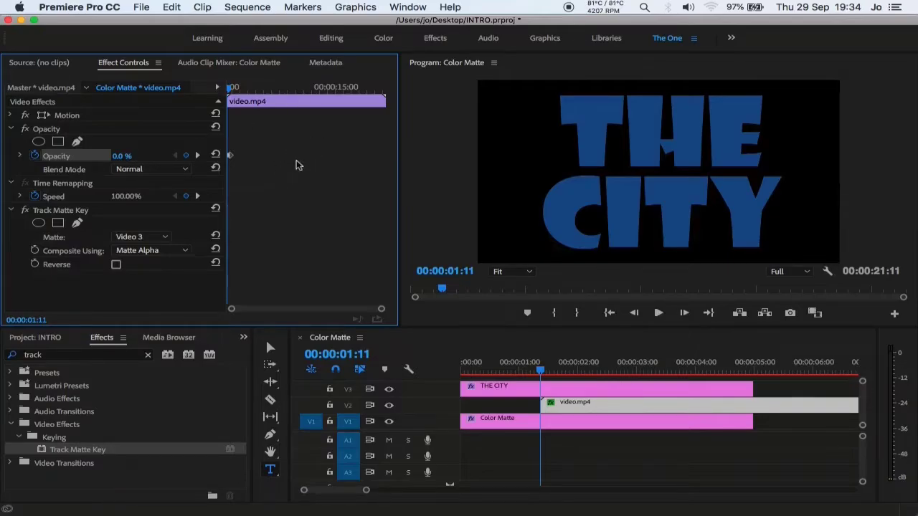
- Change both opacity keyframes of video.mp4 to Bezier interpolation
scroll(298, 166, up, 5)
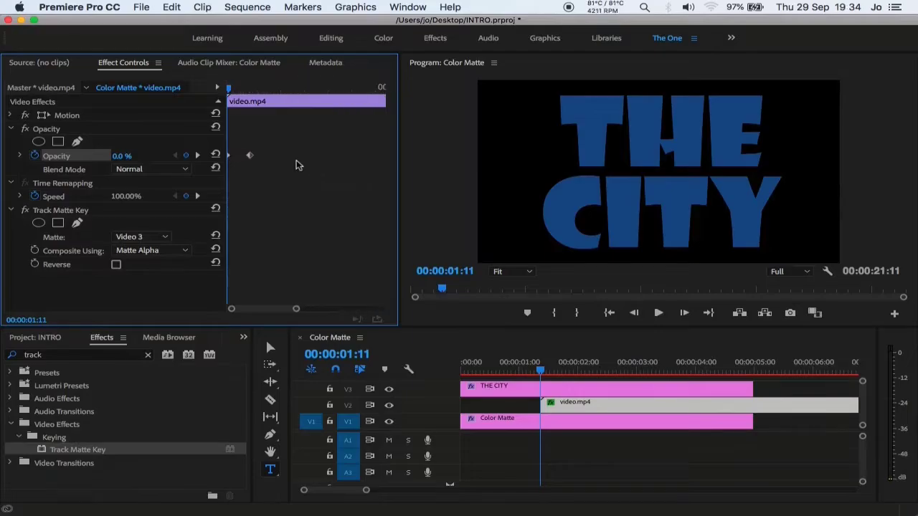
scroll(298, 166, down, 3)
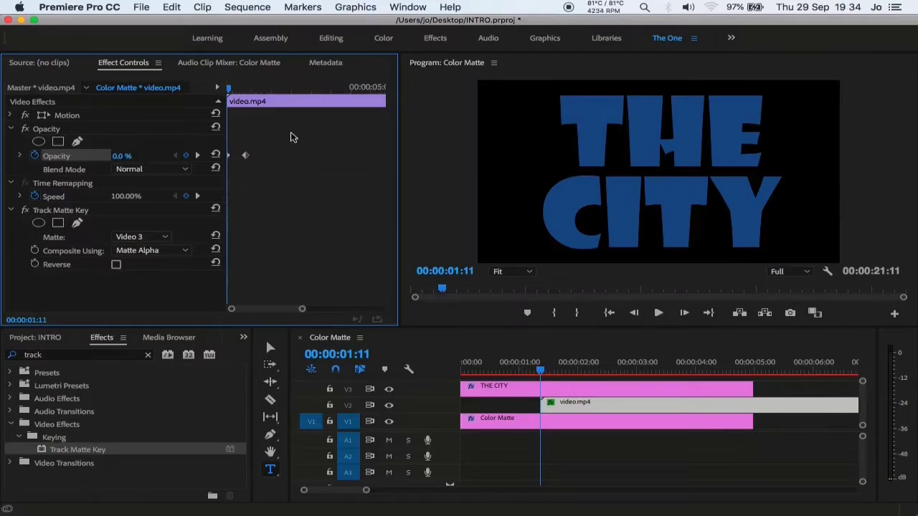
drag(291, 137, 231, 199)
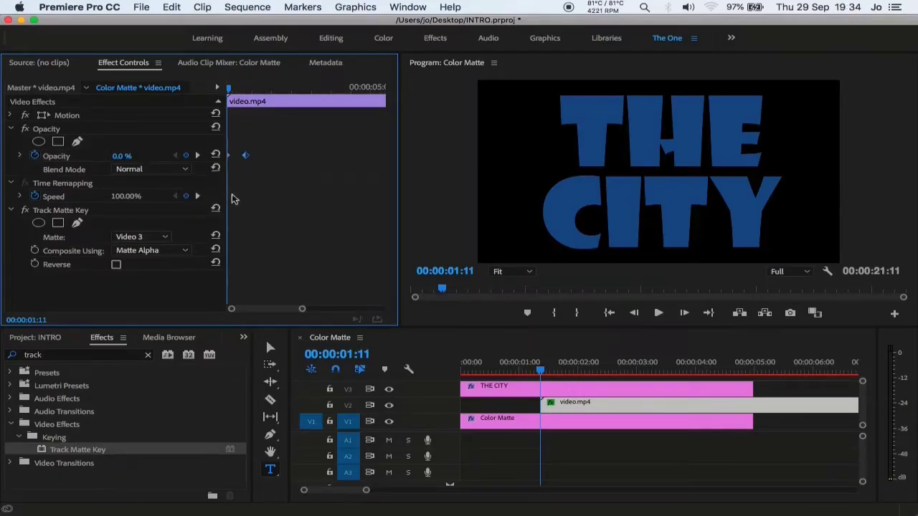
right_click(245, 160)
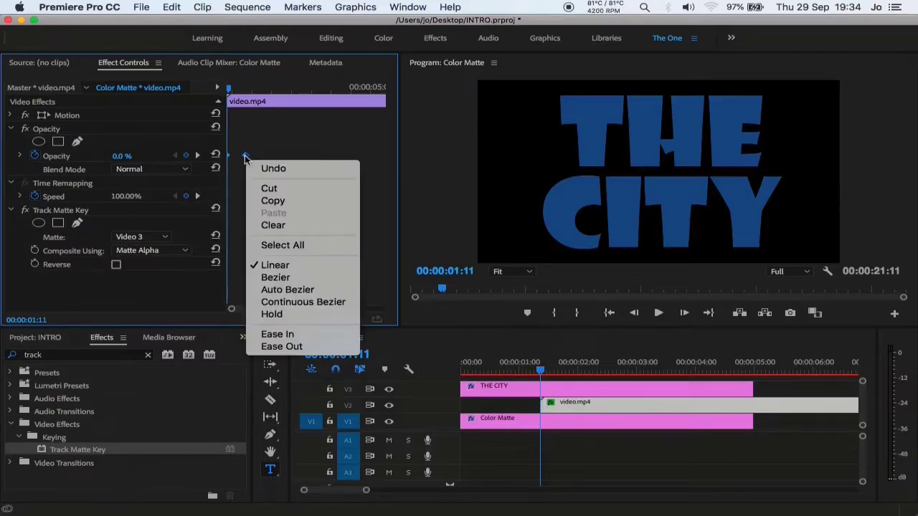
click(309, 279)
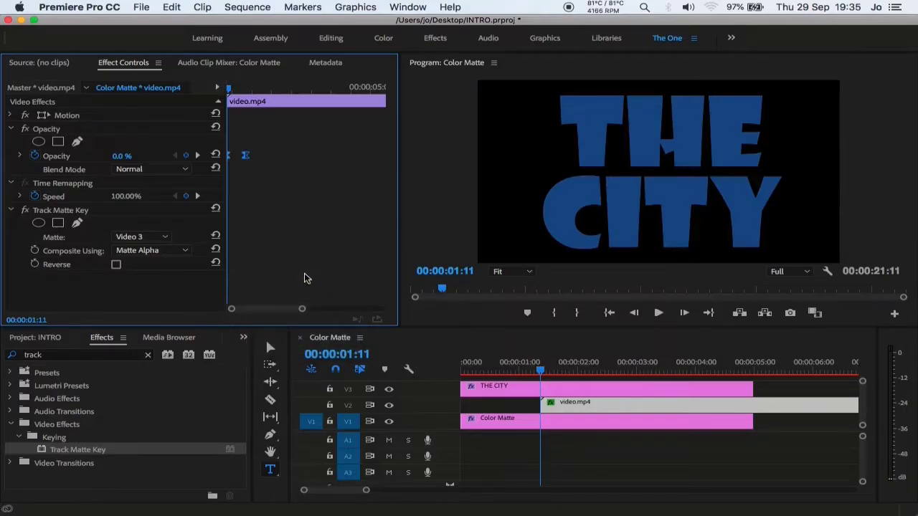
- Apply Ease In at video.mp4's second opacity keyframe and Ease Out at the first one
right_click(246, 158)
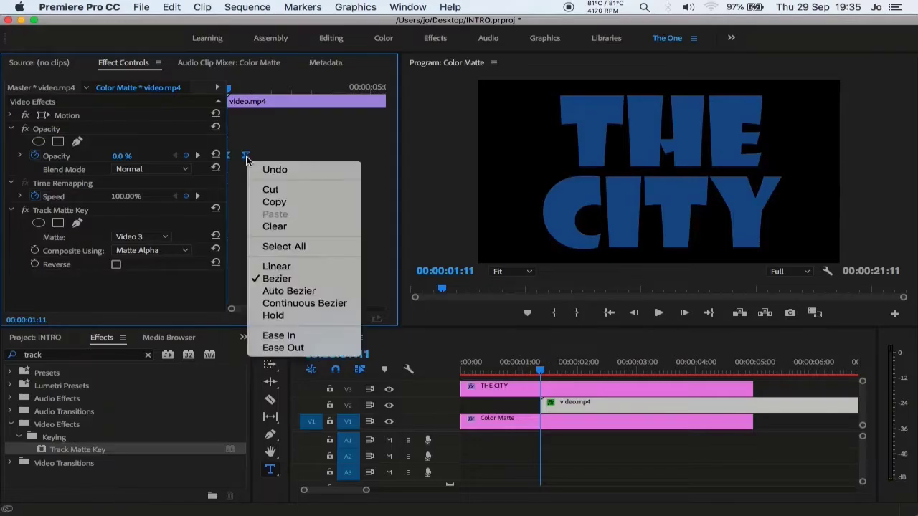
click(290, 336)
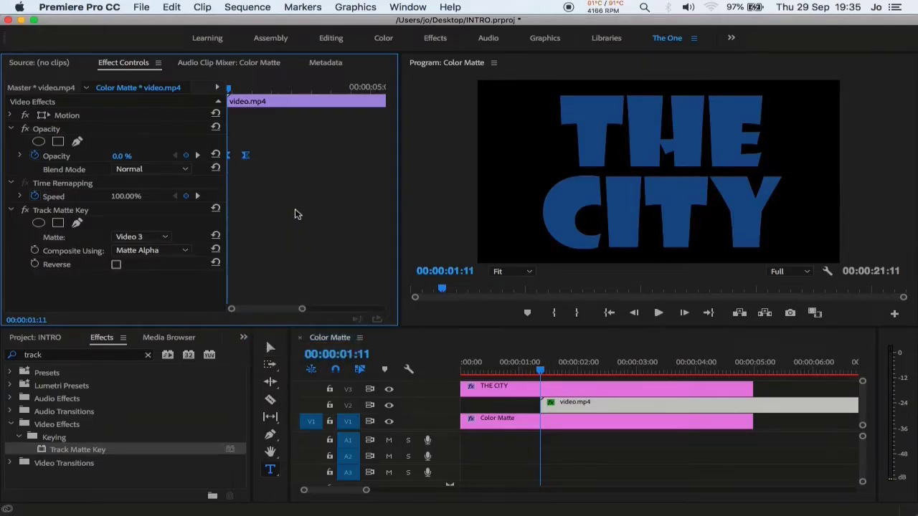
right_click(229, 156)
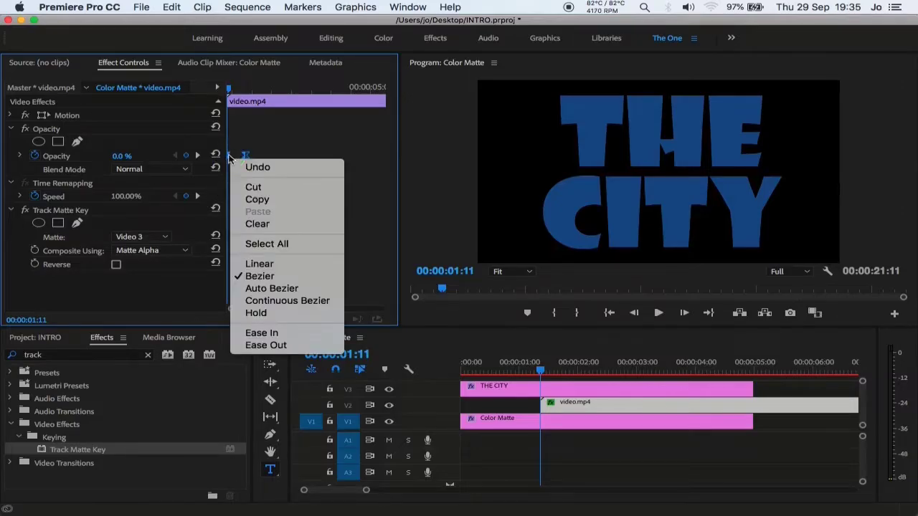
click(273, 346)
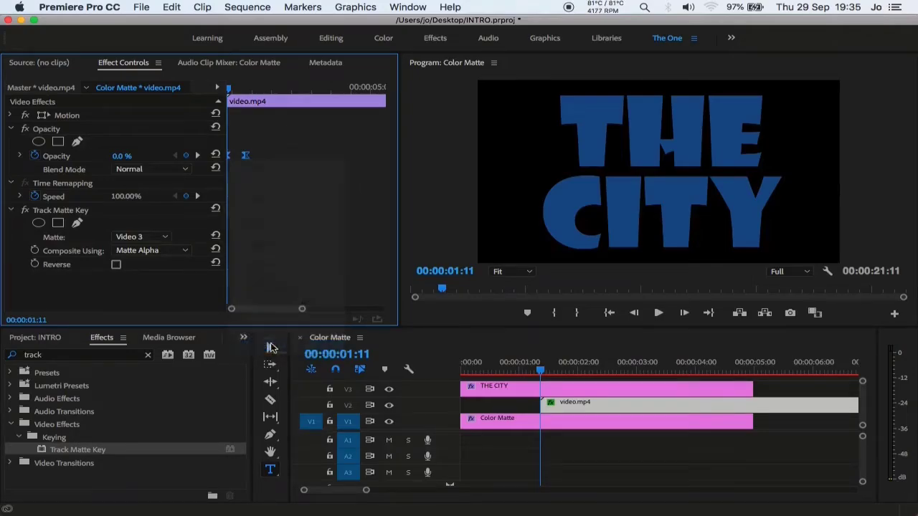
click(273, 175)
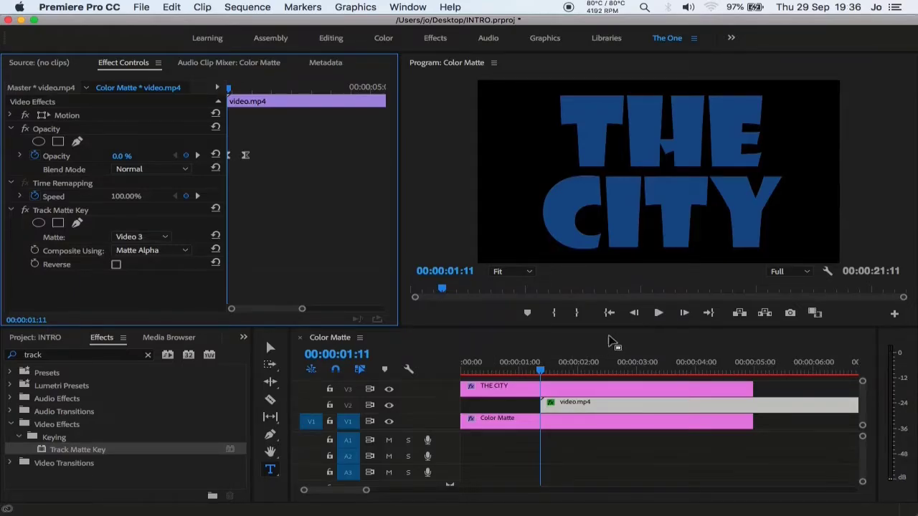
- Lengthen video.mp4's fade-in by moving its second opacity keyframe about three times as far from the first
click(634, 313)
click(634, 313)
click(634, 313)
click(634, 314)
click(634, 313)
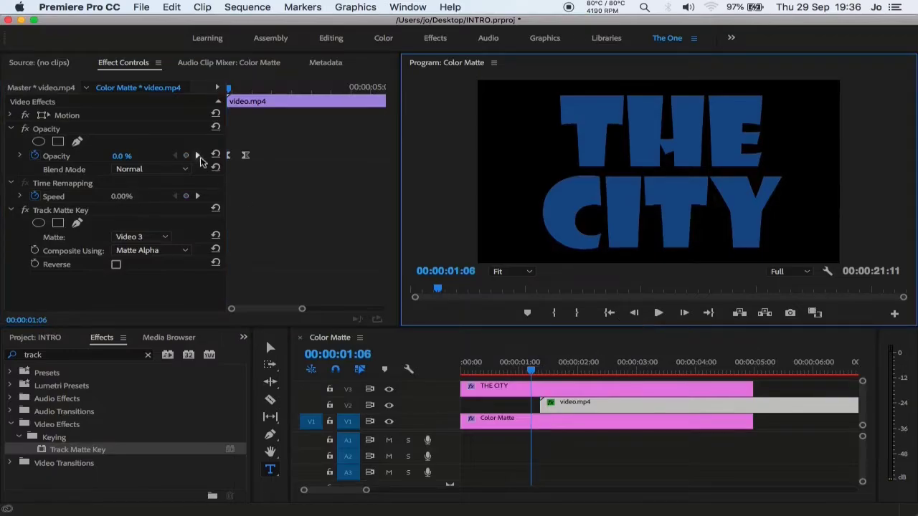
click(246, 155)
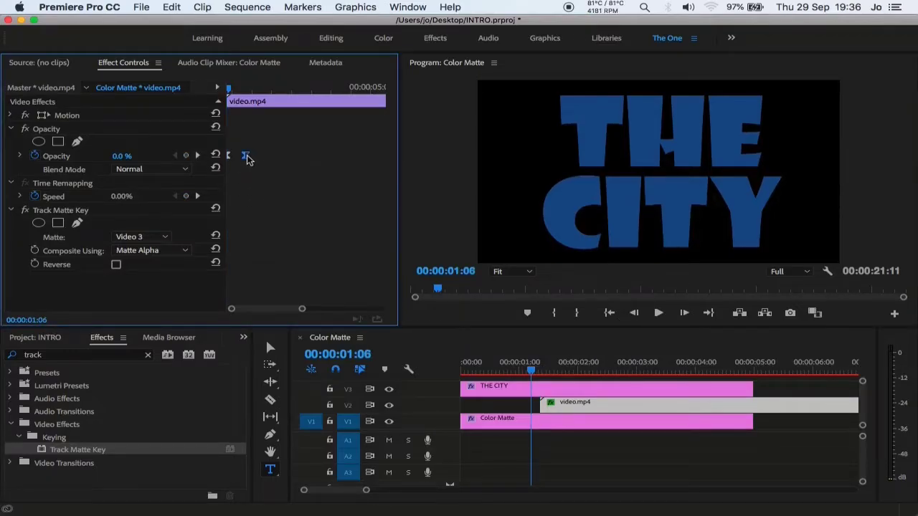
drag(246, 156, 280, 156)
- Play the sequence from the start to check the fade from the blue matte to the video
drag(530, 375, 461, 375)
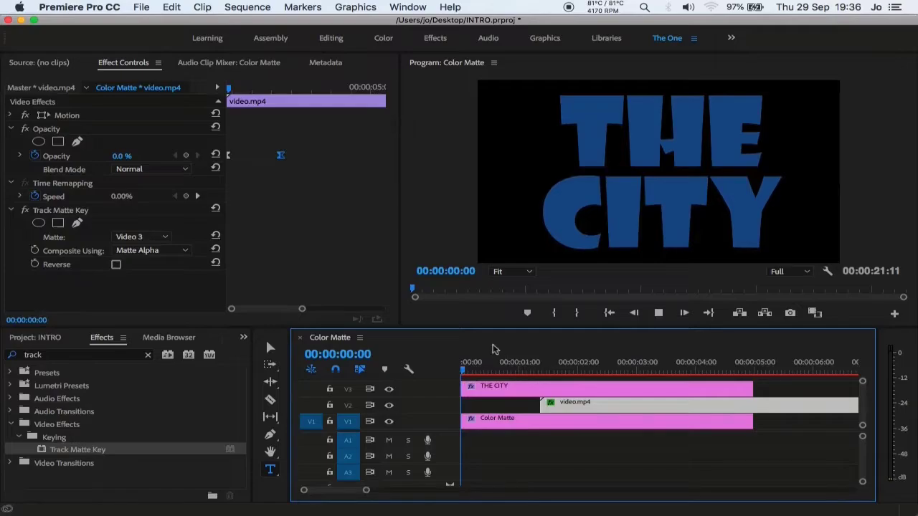
key(space)
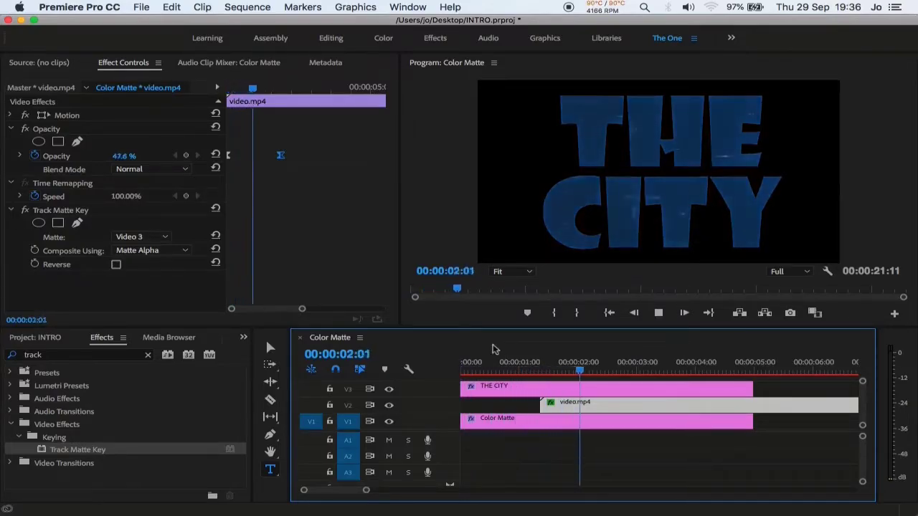
key(space)
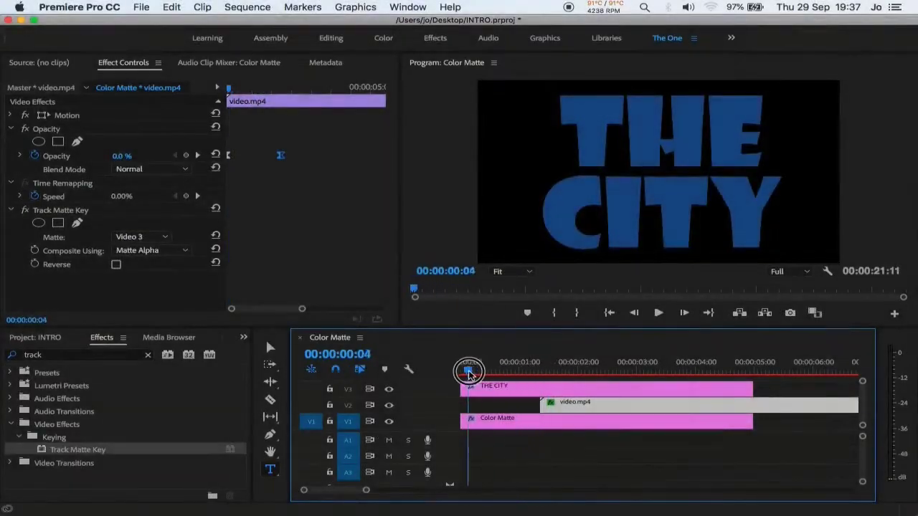
- Find the Basic 3D effect by searching for 3d, and apply it to the THE CITY title clip on V3
drag(468, 372, 463, 373)
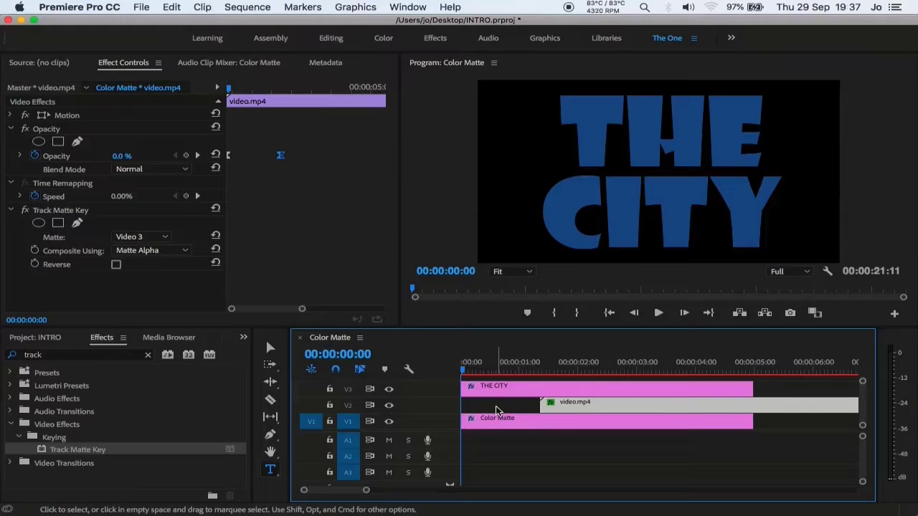
click(511, 388)
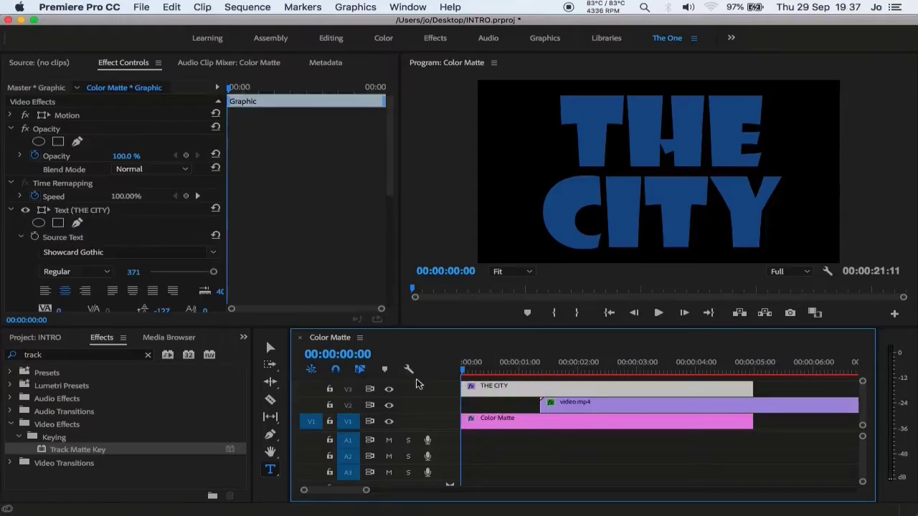
click(91, 358)
key(BackSpace)
key(BackSpace)
key(BackSpace)
key(BackSpace)
key(BackSpace)
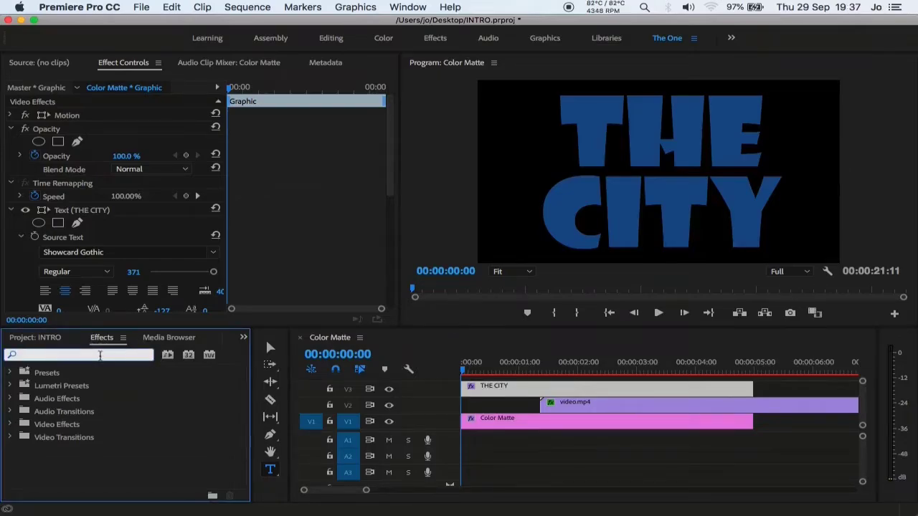
text(3d)
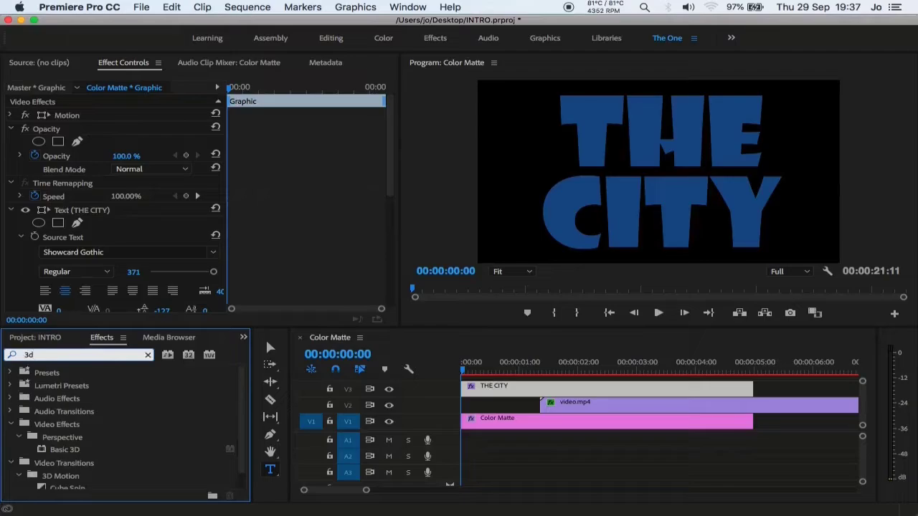
click(41, 450)
scroll(23, 269, down, 8)
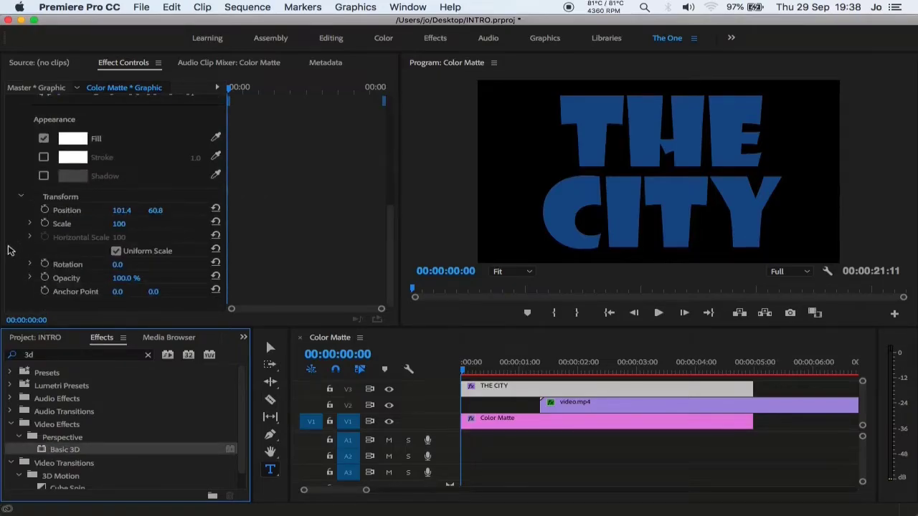
drag(45, 453, 54, 307)
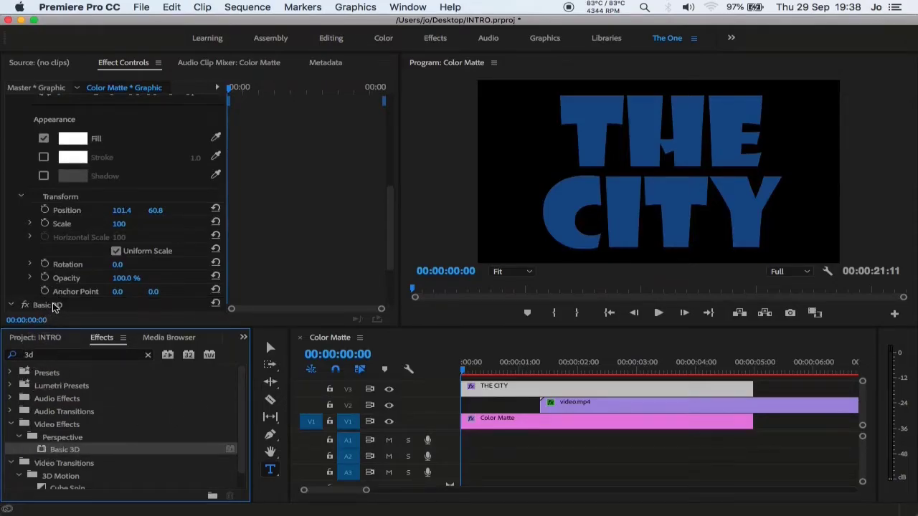
- Set the title's Basic 3D Distance to Image to 220 and keyframe it at 00:00:00:00
scroll(71, 282, down, 3)
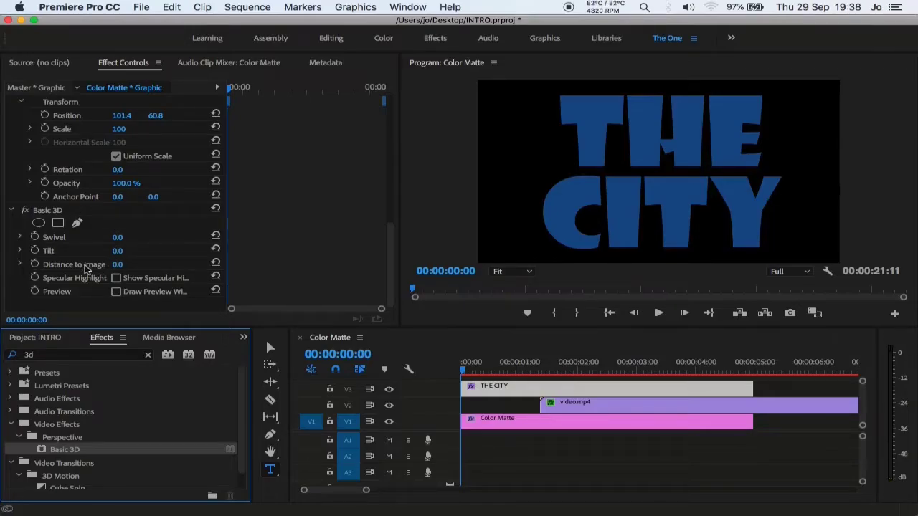
click(119, 265)
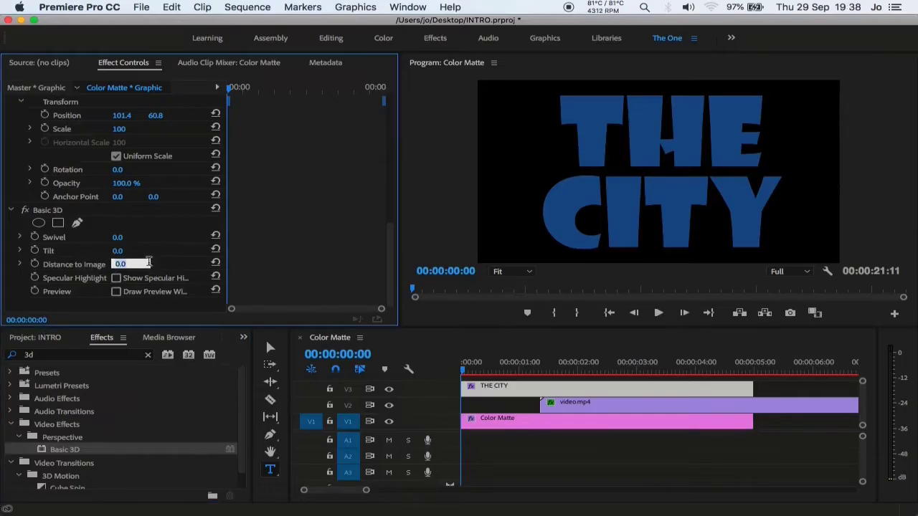
text(220)
key(Return)
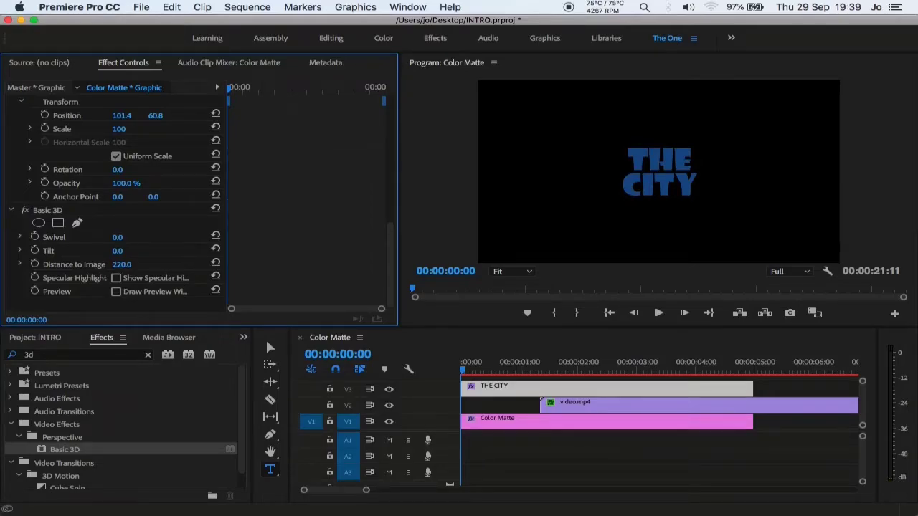
click(36, 264)
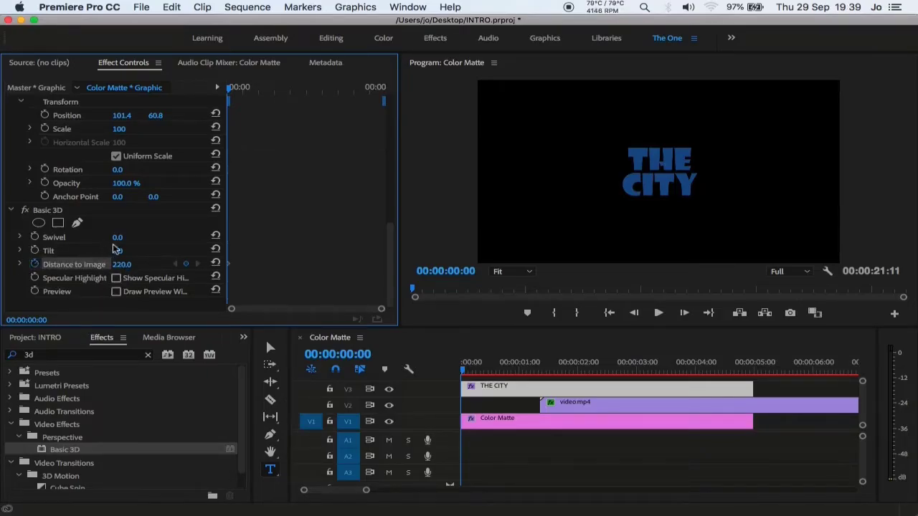
- Add a keyframe for the THE CITY text's Transform Position at 00:00:00:00
scroll(147, 249, up, 1)
scroll(149, 251, up, 1)
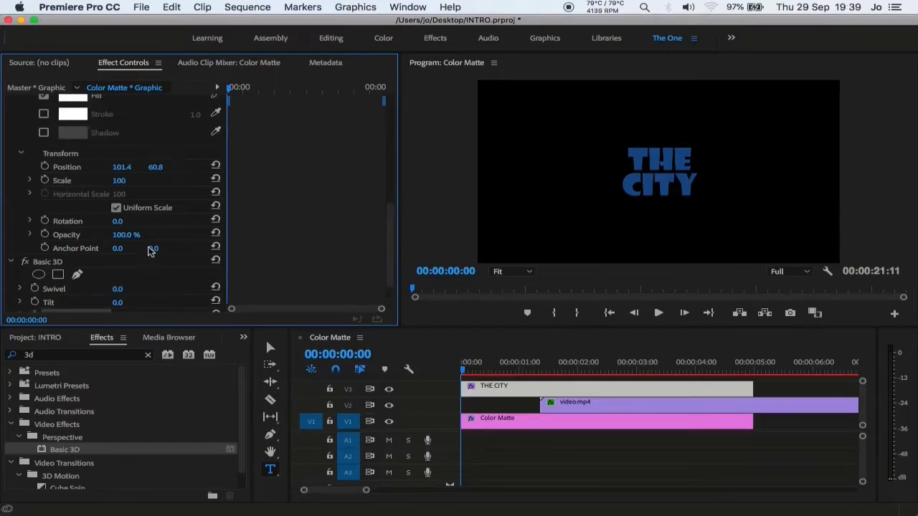
scroll(149, 247, up, 2)
scroll(153, 251, up, 6)
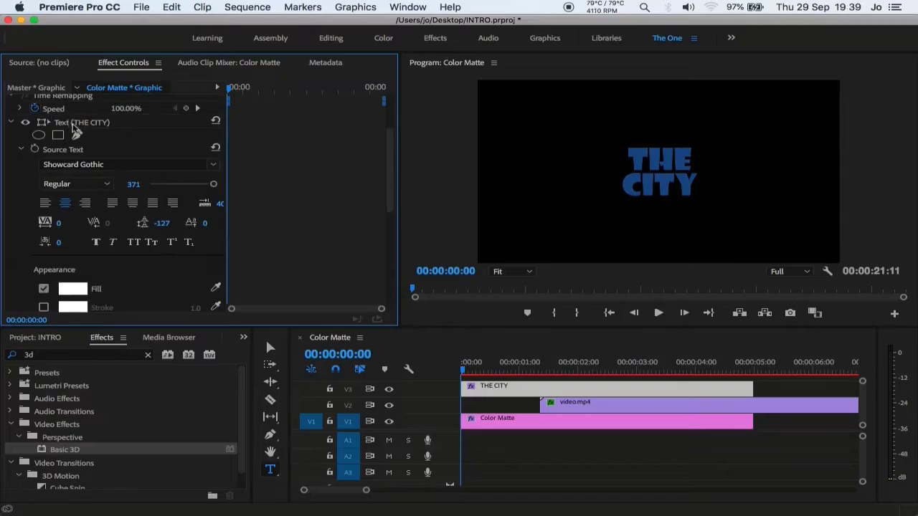
scroll(136, 247, down, 6)
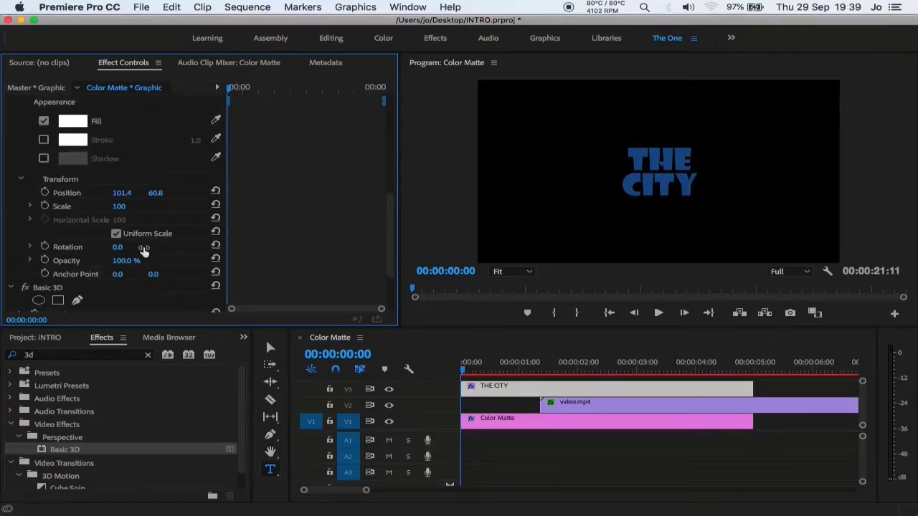
click(45, 194)
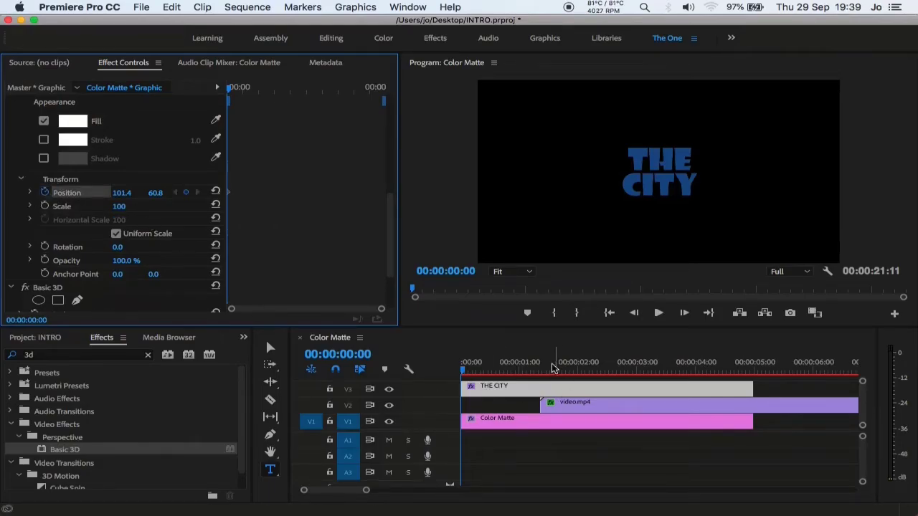
- Set the THE CITY title's Basic 3D Distance to Image to -90 at 00:00:04:29, the clip's last frame
click(470, 372)
drag(472, 373, 752, 373)
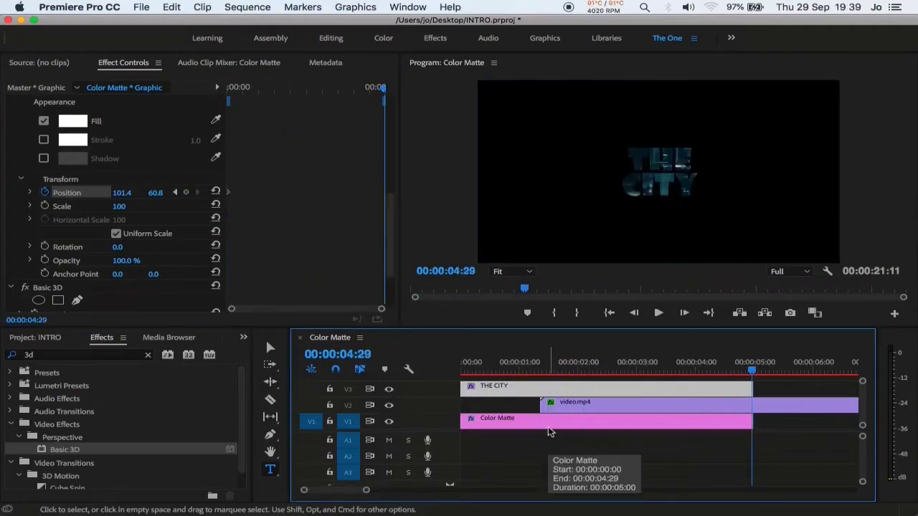
key(Right)
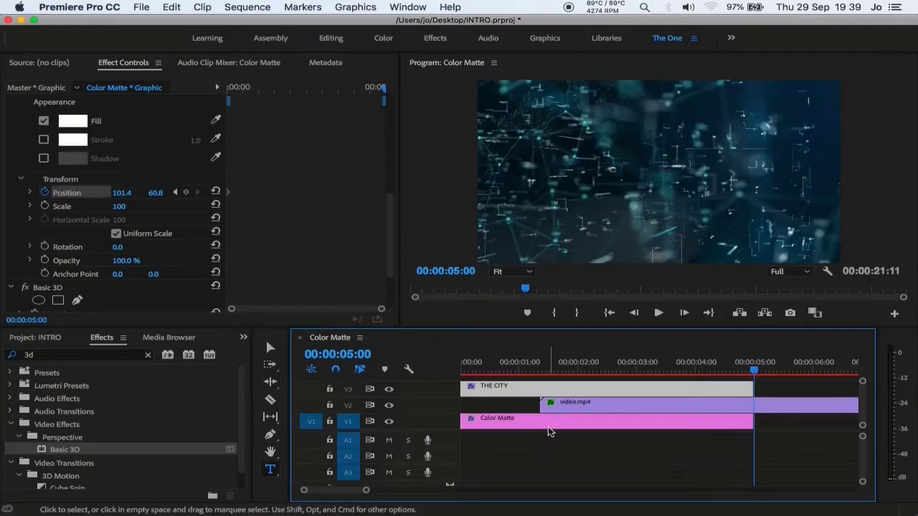
key(Left)
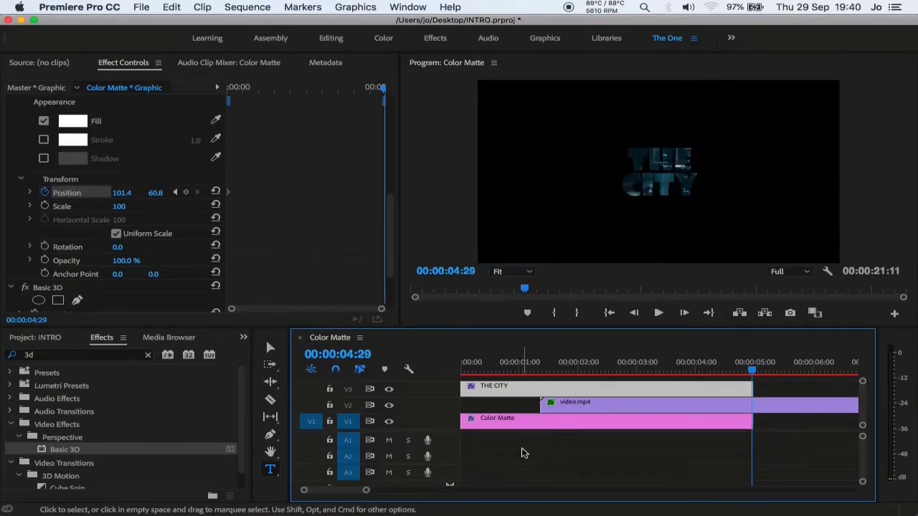
scroll(187, 259, down, 2)
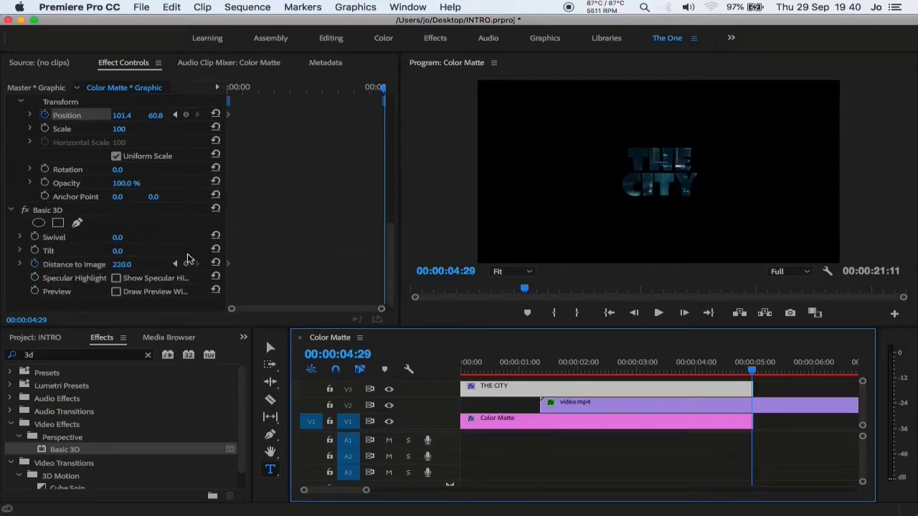
click(126, 265)
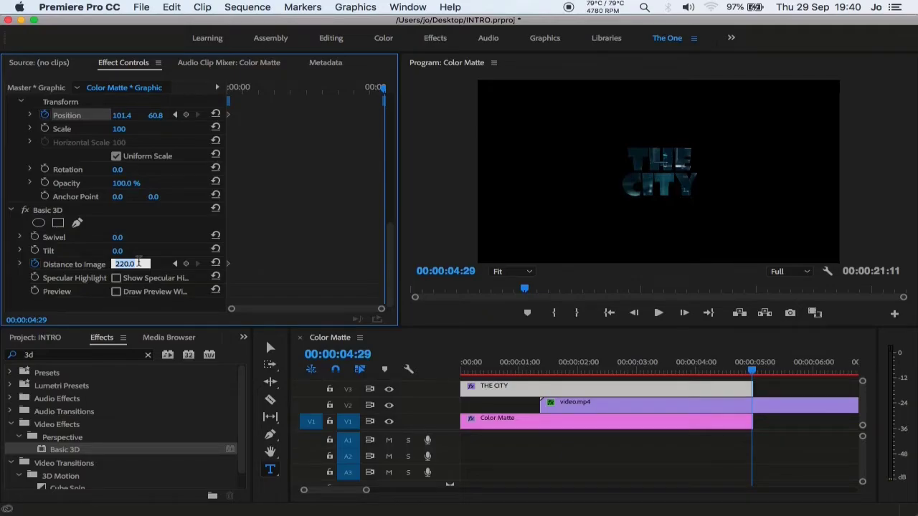
key(Down)
key(Down)
key(Down)
key(Down)
key(Down)
key(Down)
key(Down)
key(Down)
key(Down)
key(Down)
key(Down)
key(Down)
key(Down)
key(Down)
key(Down)
key(Down)
key(Down)
key(Down)
key(Down)
key(Down)
key(Down)
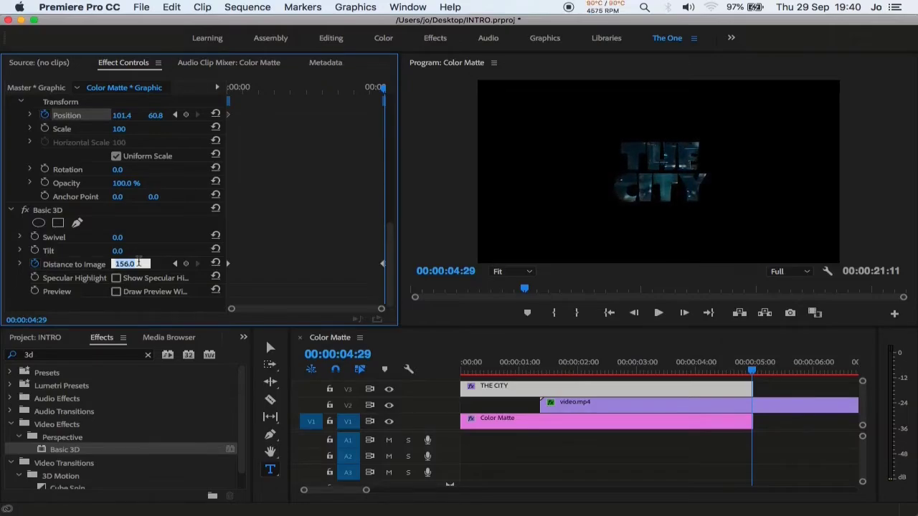
key(Down)
key(Down)
key(Down)
key(Down)
key(Down)
key(Down)
key(Down)
key(Down)
key(Down)
key(Down)
key(Down)
key(Down)
key(Down)
key(Down)
key(Down)
key(Down)
key(Down)
key(Down)
key(Down)
key(Down)
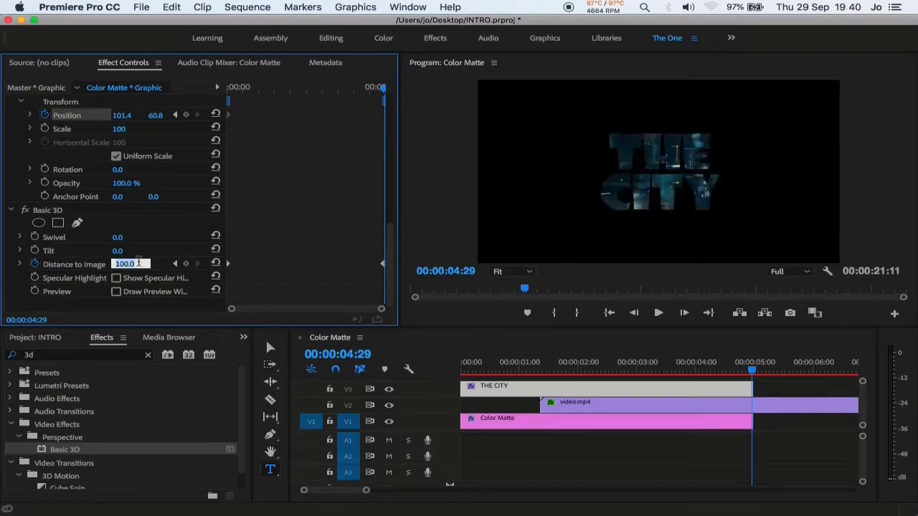
key(Down)
key(Down)
key(Down)
key(Down)
key(Down)
key(Down)
key(Down)
key(Down)
key(Down)
key(Down)
key(Down)
key(Down)
key(Down)
key(Down)
key(Down)
key(Down)
key(Down)
key(Down)
key(Down)
key(Down)
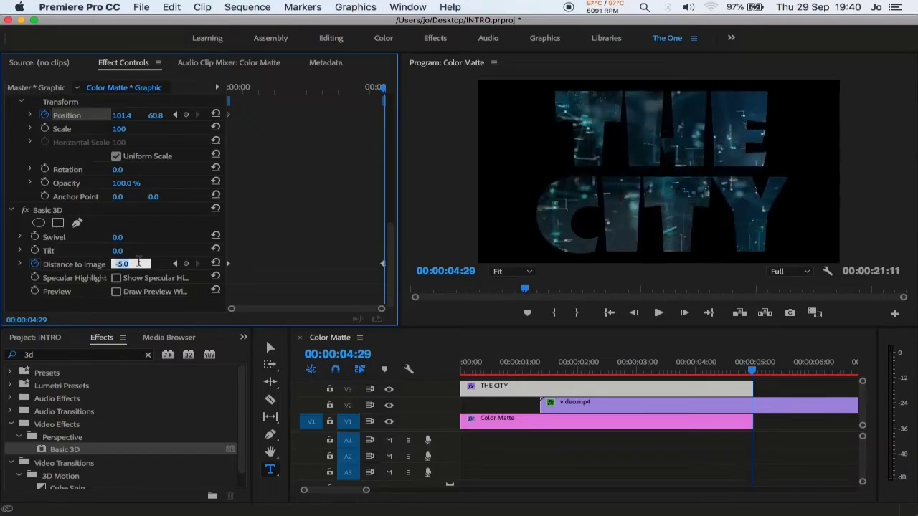
key(Down)
key(Down)
key(Down)
key(Down)
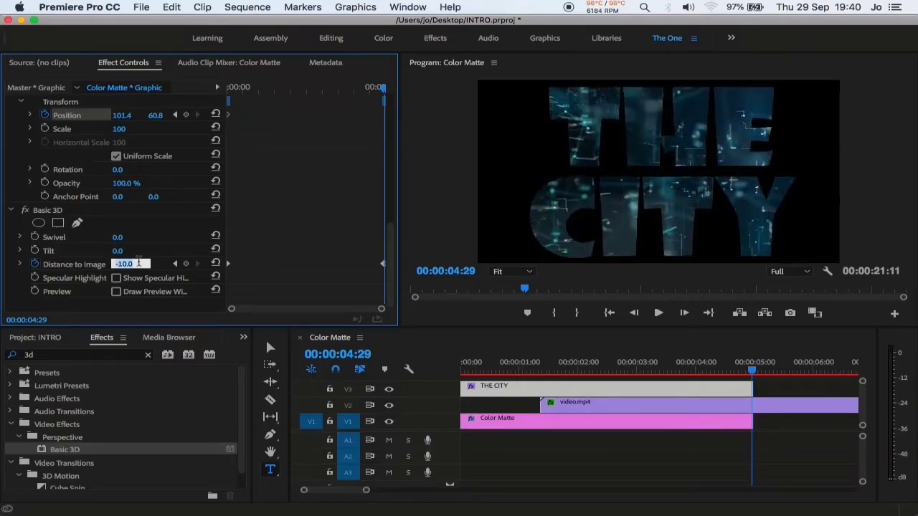
key(Down)
key(Down)
key(Down)
key(Down)
key(Down)
key(Down)
key(Down)
key(Down)
key(Down)
key(Down)
key(Down)
key(Down)
key(Down)
key(Down)
key(Down)
key(Down)
key(Down)
key(Down)
key(Down)
key(Down)
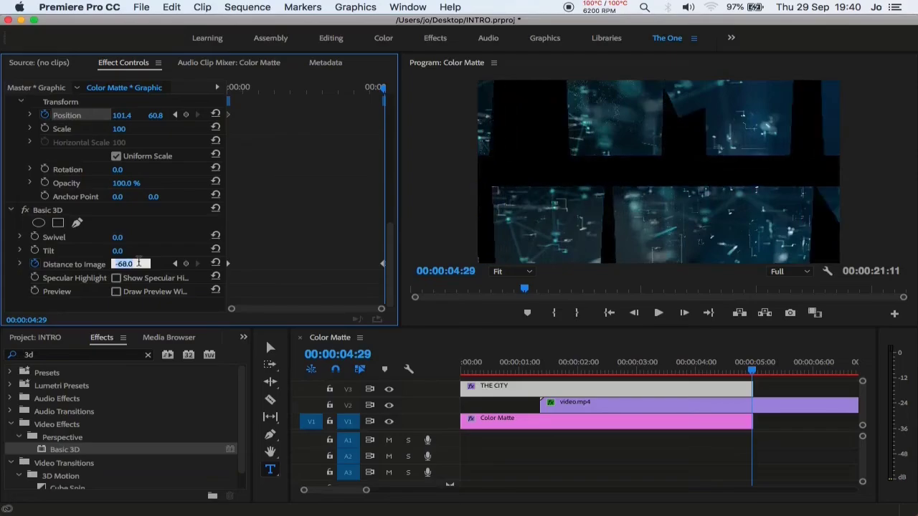
key(Down)
key(Down)
key(Down)
key(Down)
key(Down)
key(Down)
key(Down)
key(Down)
key(Down)
key(Down)
key(Down)
key(Down)
key(Down)
key(Down)
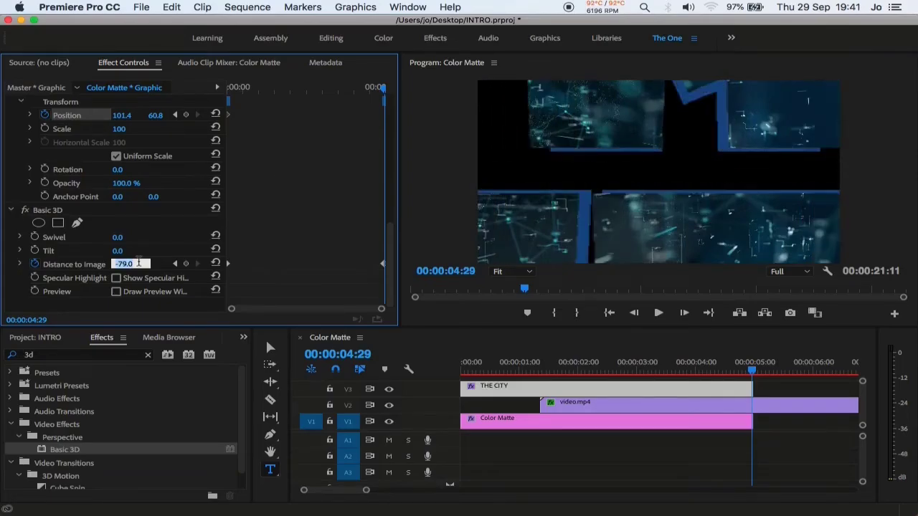
key(Down)
key(Down)
key(Down)
key(Down)
key(Down)
key(Down)
key(Down)
key(Down)
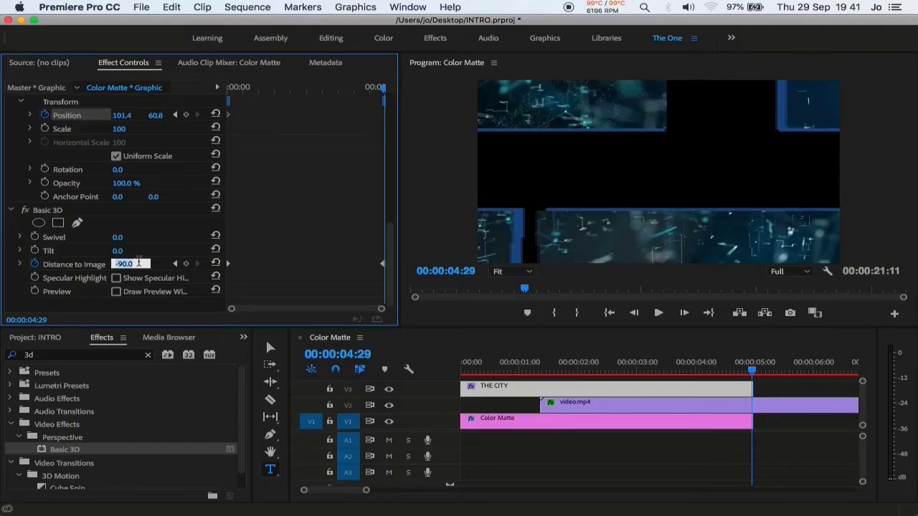
key(Return)
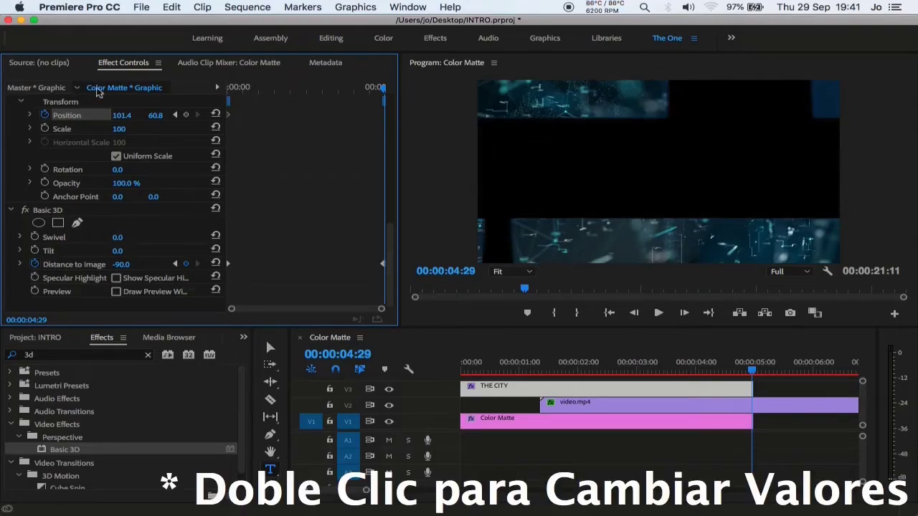
- Set the THE CITY text's horizontal Transform Position to 80.4 at 00:00:04:29
double_click(122, 115)
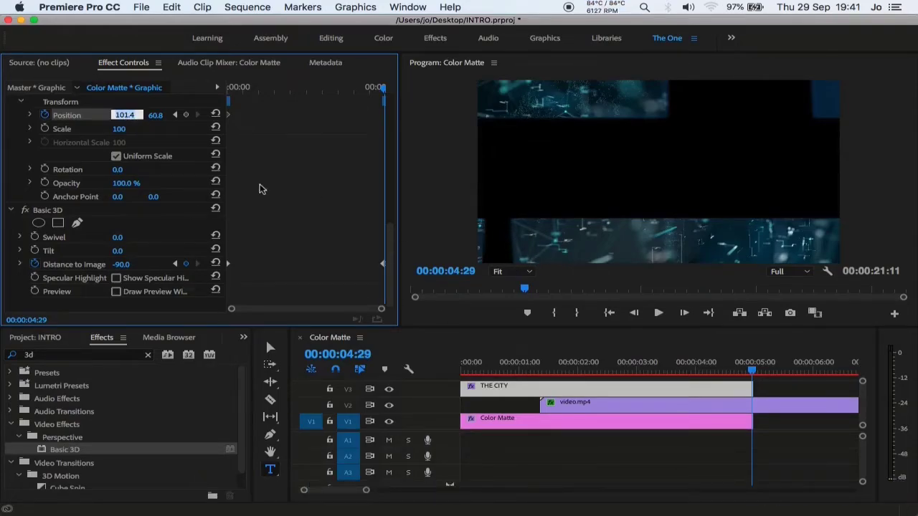
text(94.4)
key(Return)
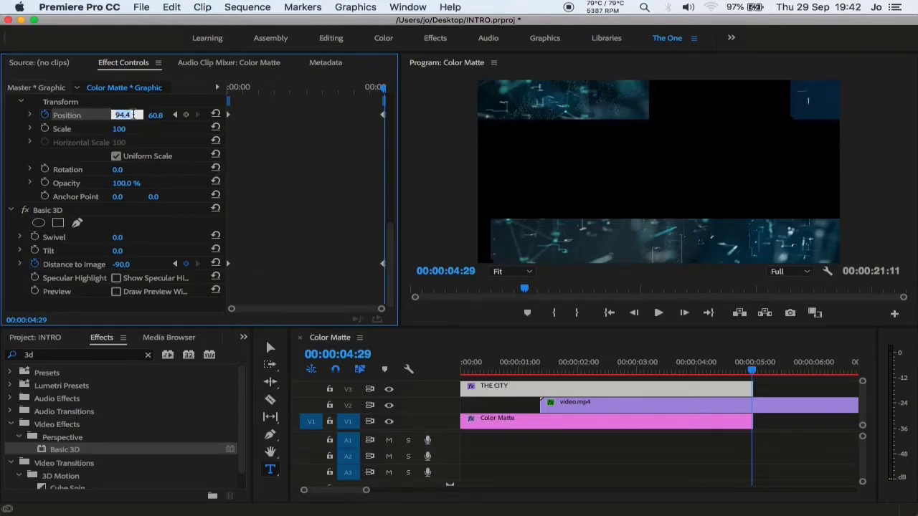
text(80.4)
key(Return)
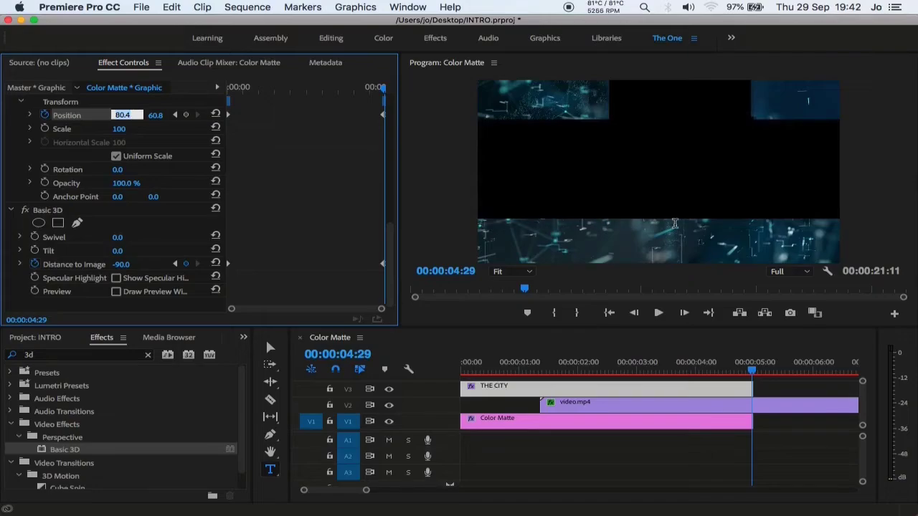
- Set the THE CITY text's vertical Transform Position to 5.8 at 00:00:04:29
click(159, 115)
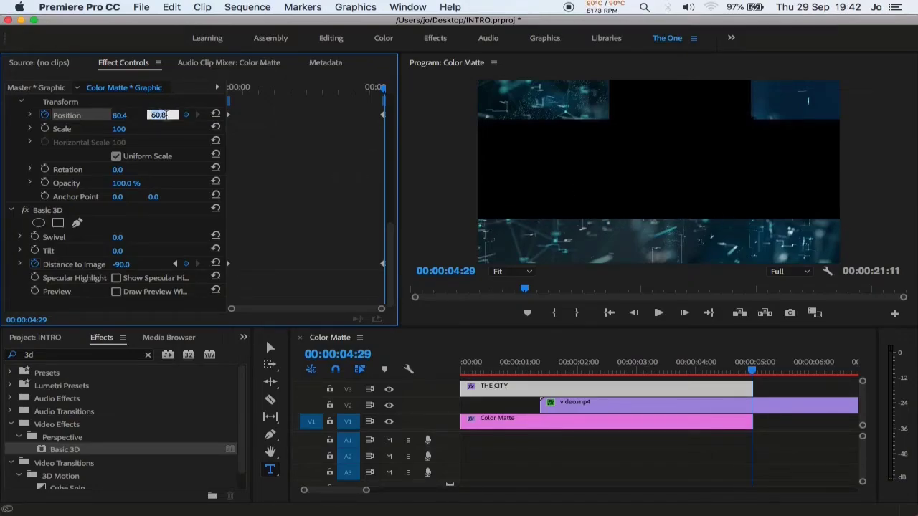
key(Down)
key(Down)
key(Down)
key(Down)
key(Down)
key(Down)
key(Down)
key(Down)
key(Down)
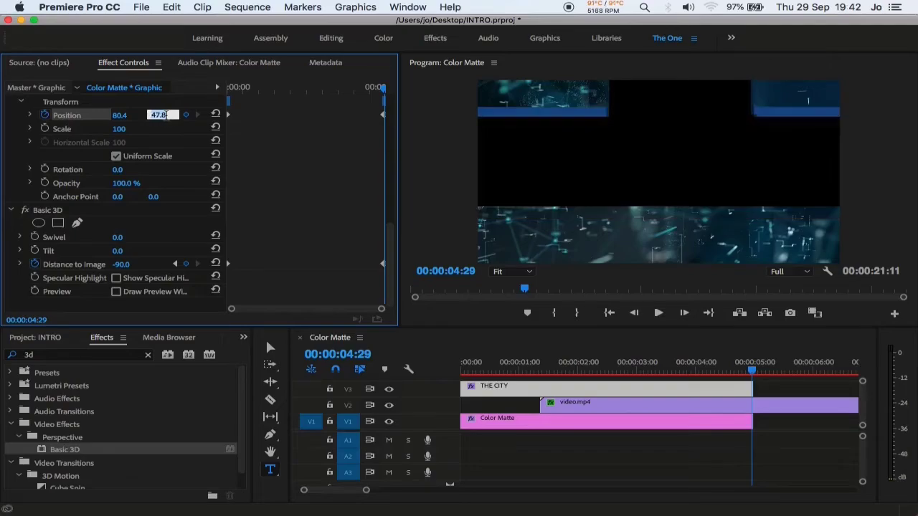
key(Down)
key(Down)
key(Down)
key(Down)
key(Down)
key(Down)
key(Down)
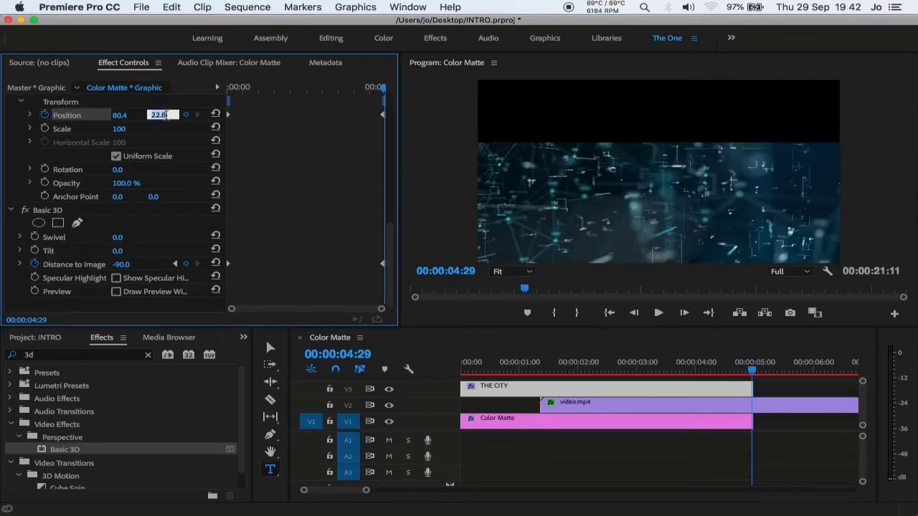
text(17.8)
key(Return)
key(Down)
key(Down)
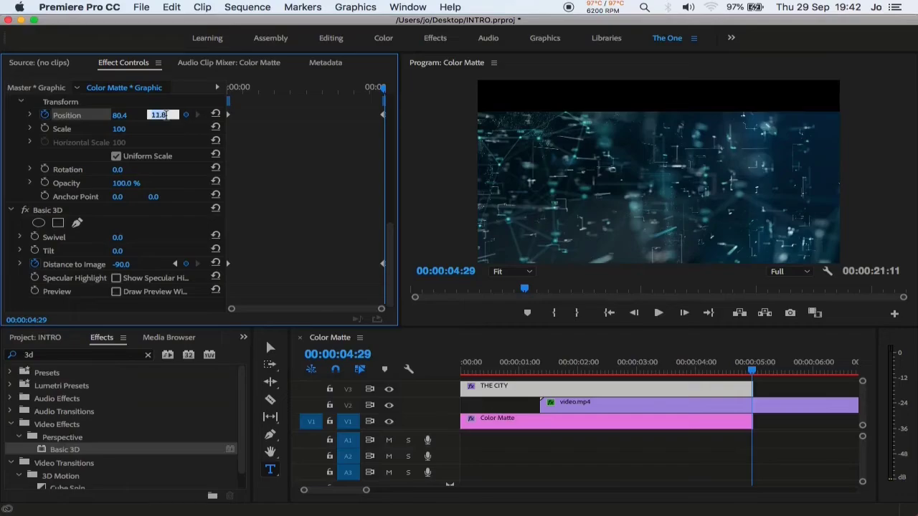
key(Down)
key(Down)
key(Down)
key(Down)
key(Down)
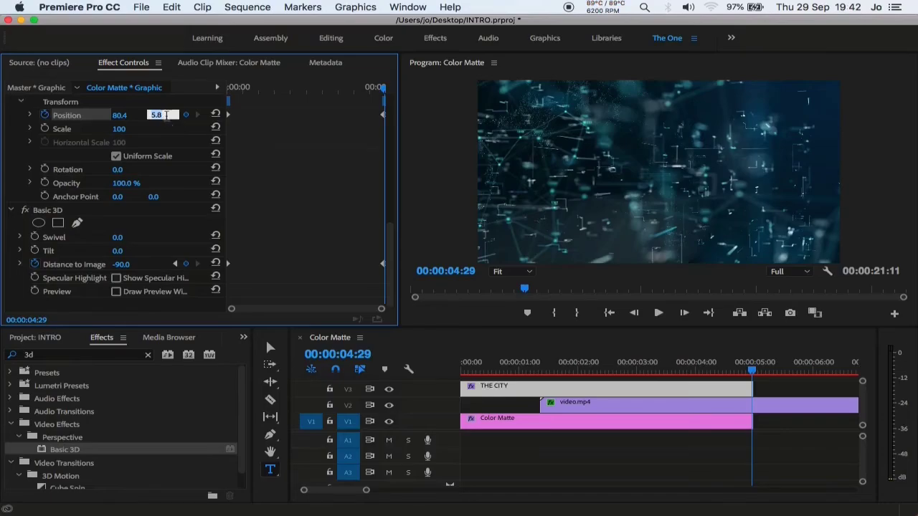
key(Return)
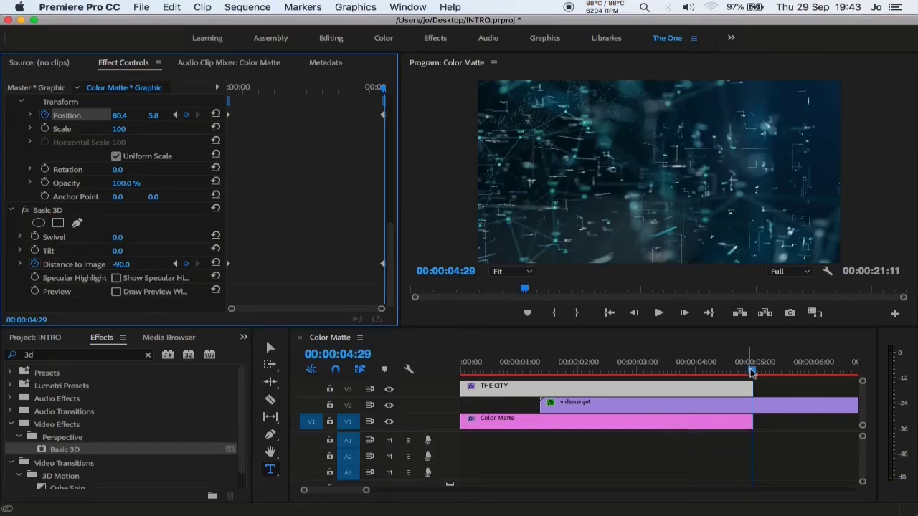
- Play the sequence from the start to check the title's zoom into the full-frame video
drag(751, 372, 472, 351)
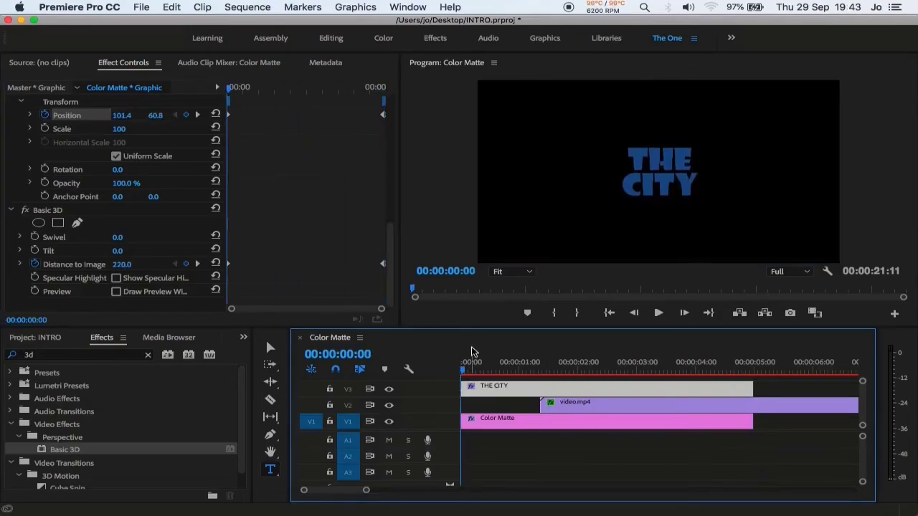
key(space)
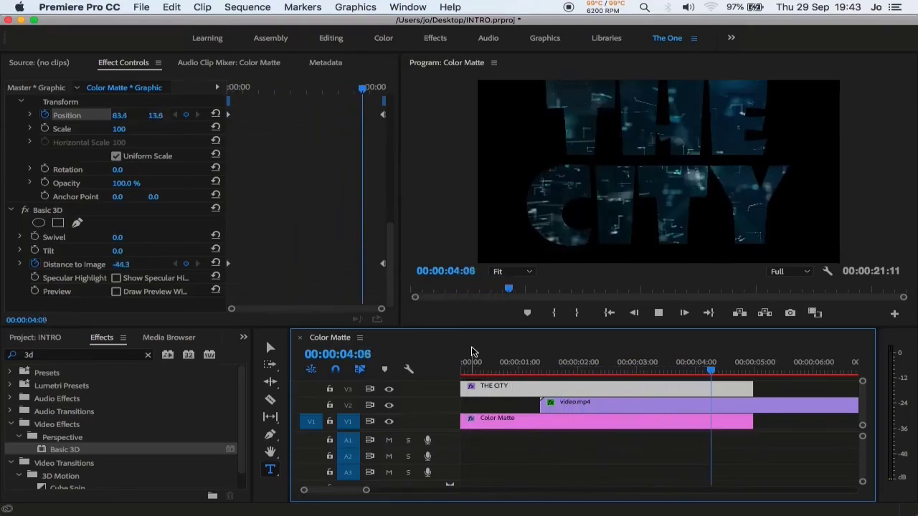
click(471, 352)
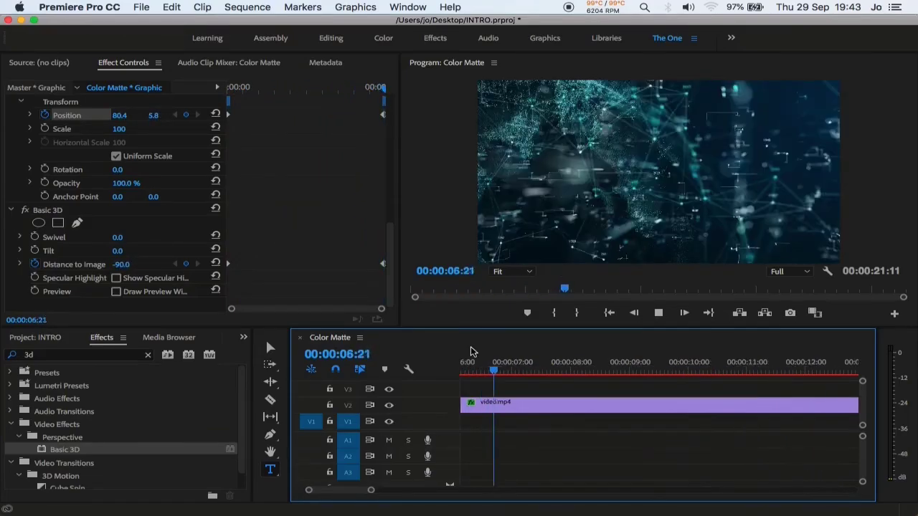
key(space)
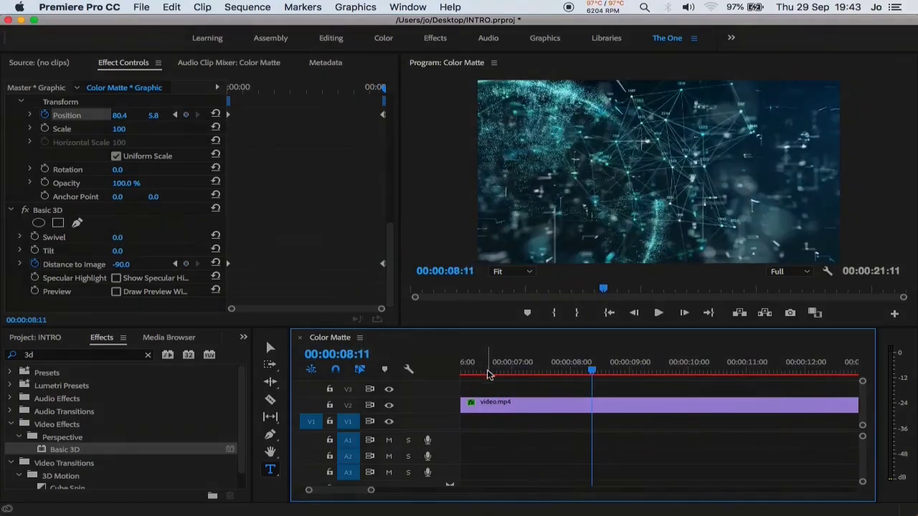